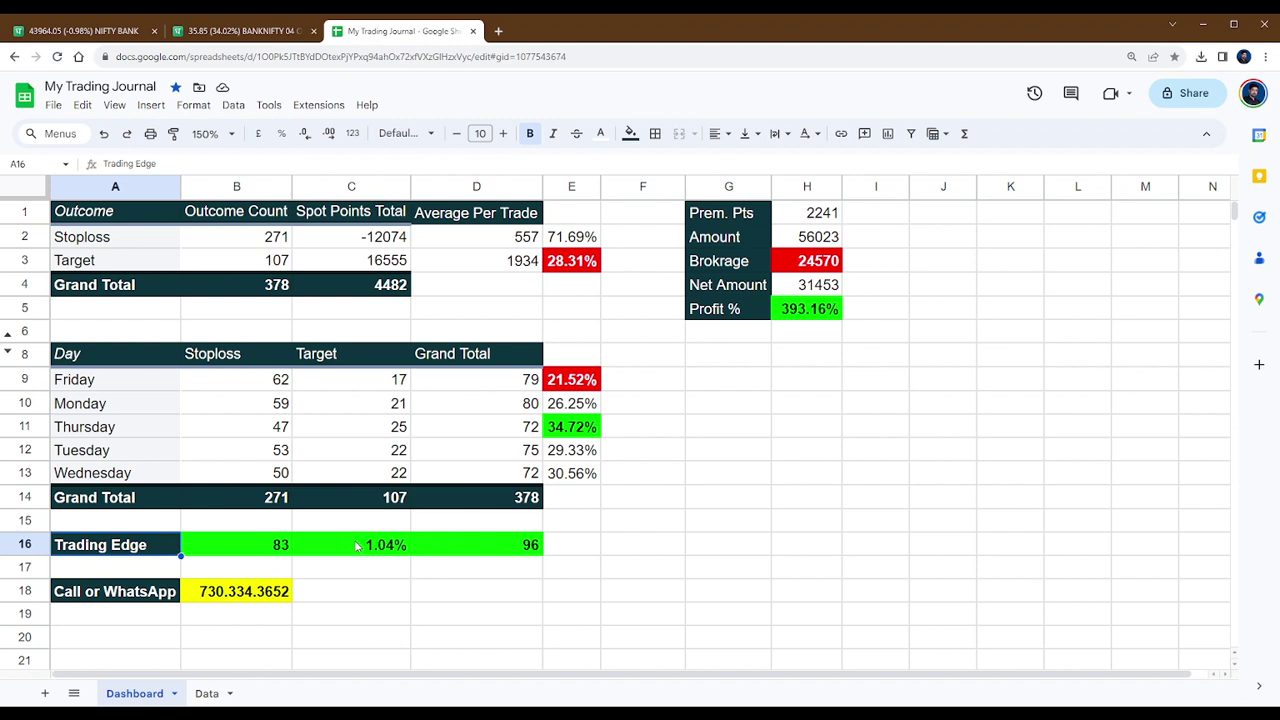
Examine the Trading Edge row on the journal dashboard, including the formula behind the percentage in C16
{"action": "left_click", "coordinate": [356, 545]}
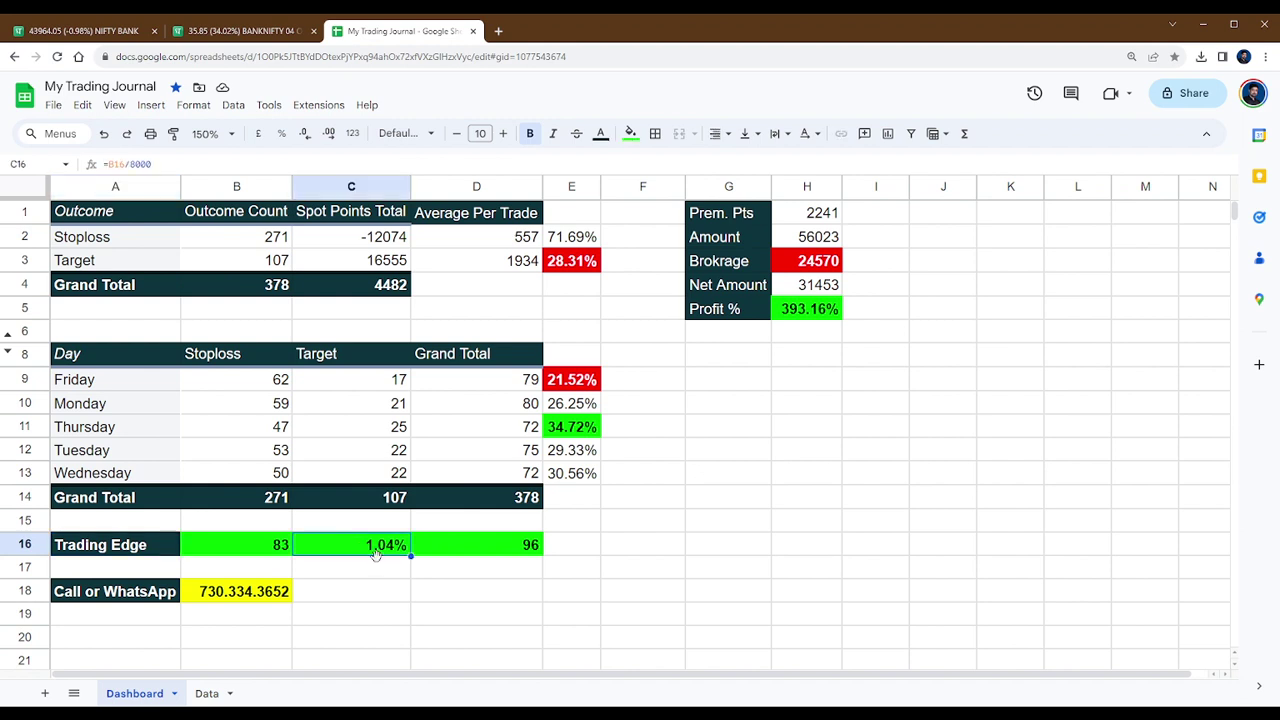
{"action": "left_click", "coordinate": [382, 576]}
{"action": "left_click", "coordinate": [378, 548]}
{"action": "left_click", "coordinate": [516, 589]}
{"action": "left_click", "coordinate": [362, 568]}
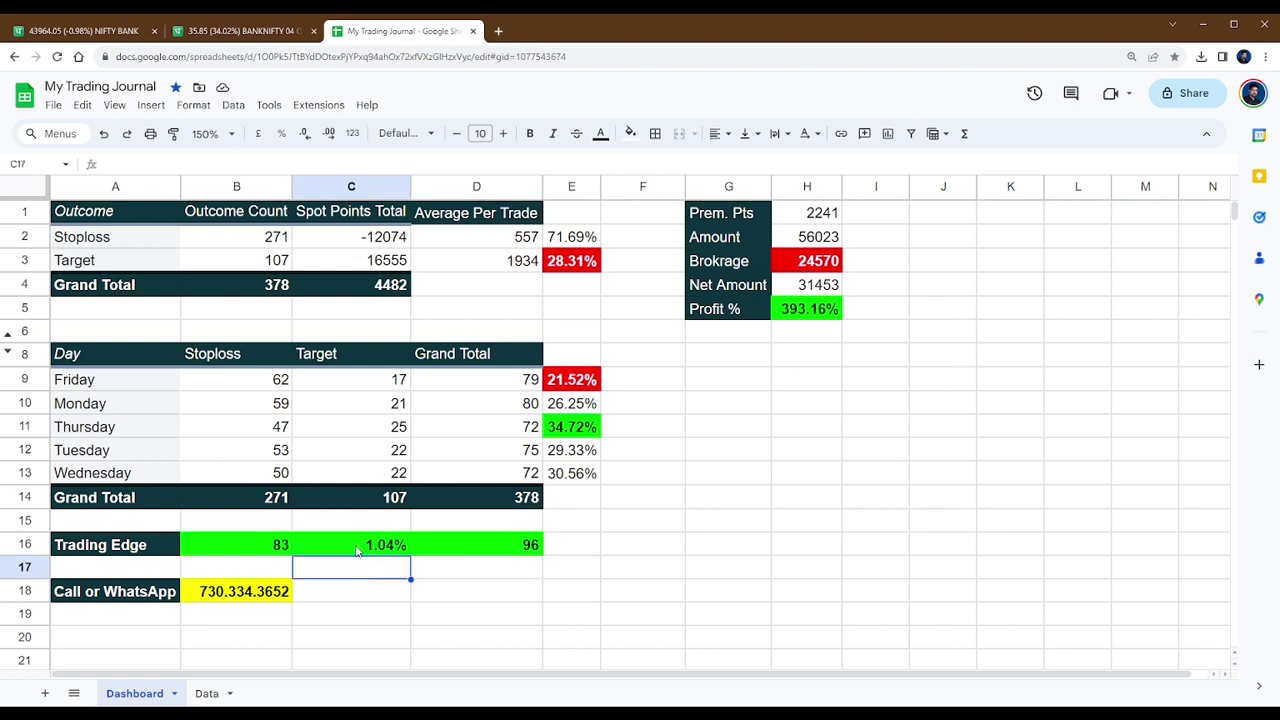
{"action": "left_click", "coordinate": [358, 550]}
{"action": "left_click", "coordinate": [401, 576]}
{"action": "left_click", "coordinate": [175, 549]}
{"action": "left_click", "coordinate": [306, 578]}
{"action": "left_click", "coordinate": [158, 530]}
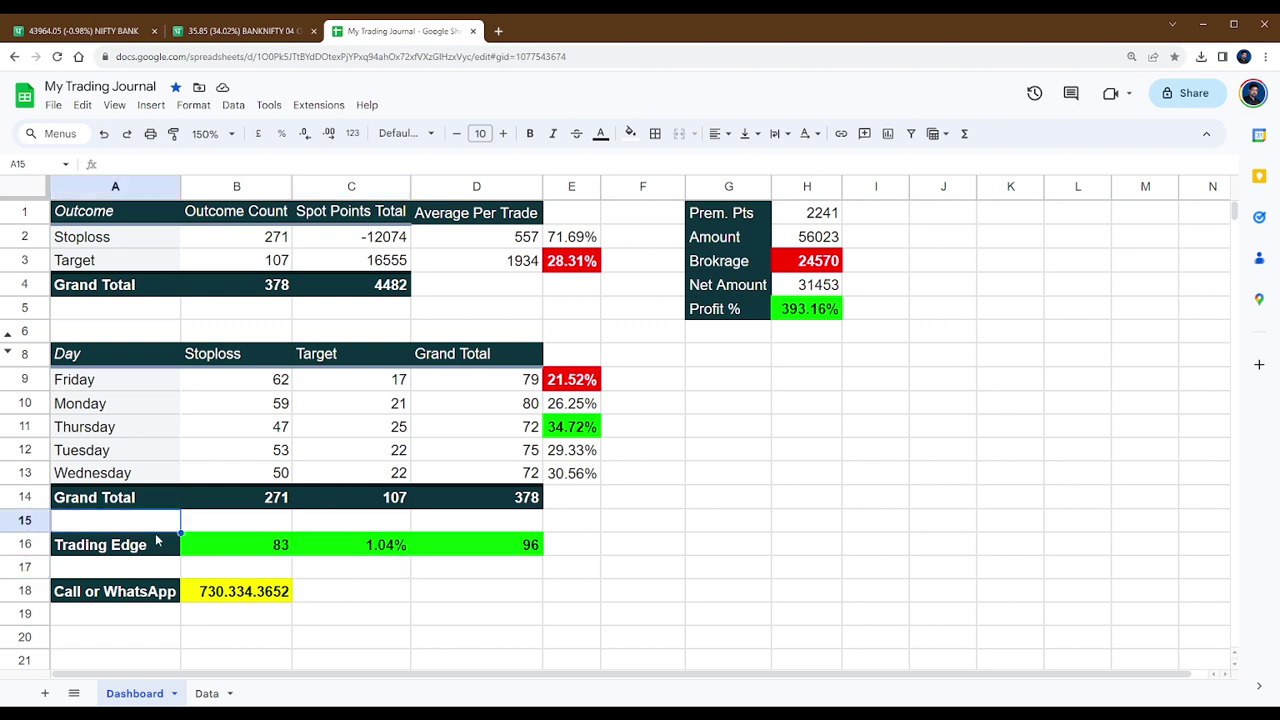
{"action": "left_click", "coordinate": [789, 482]}
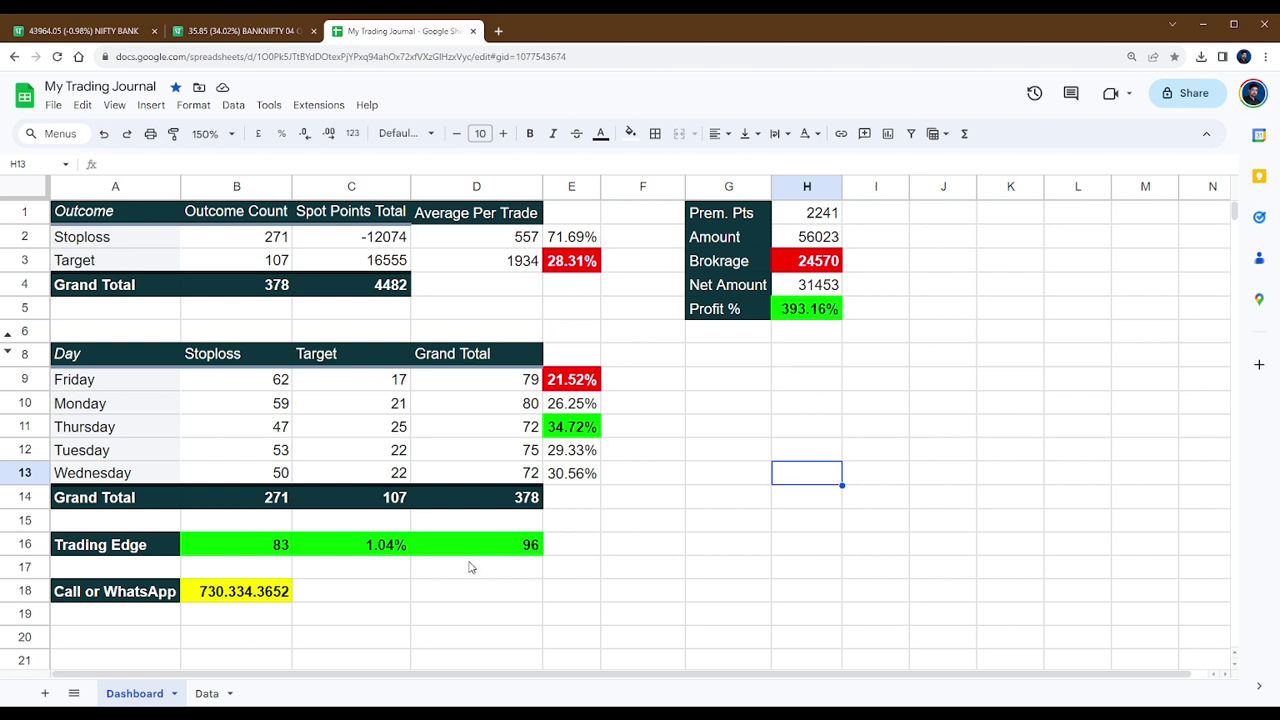
Compare the Trading Edge percentage in C16 with the Profit % formula in H5
{"action": "left_click", "coordinate": [393, 553]}
{"action": "left_click", "coordinate": [425, 596]}
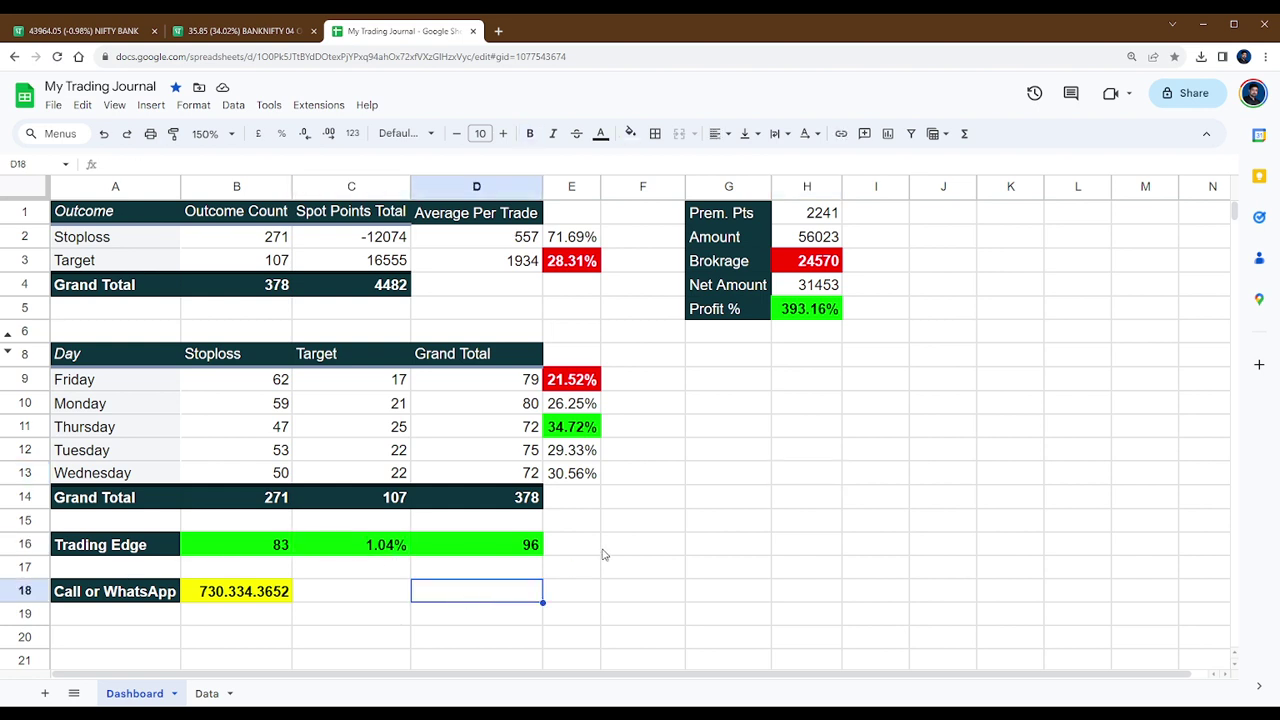
{"action": "left_click", "coordinate": [595, 556]}
{"action": "left_click", "coordinate": [647, 556]}
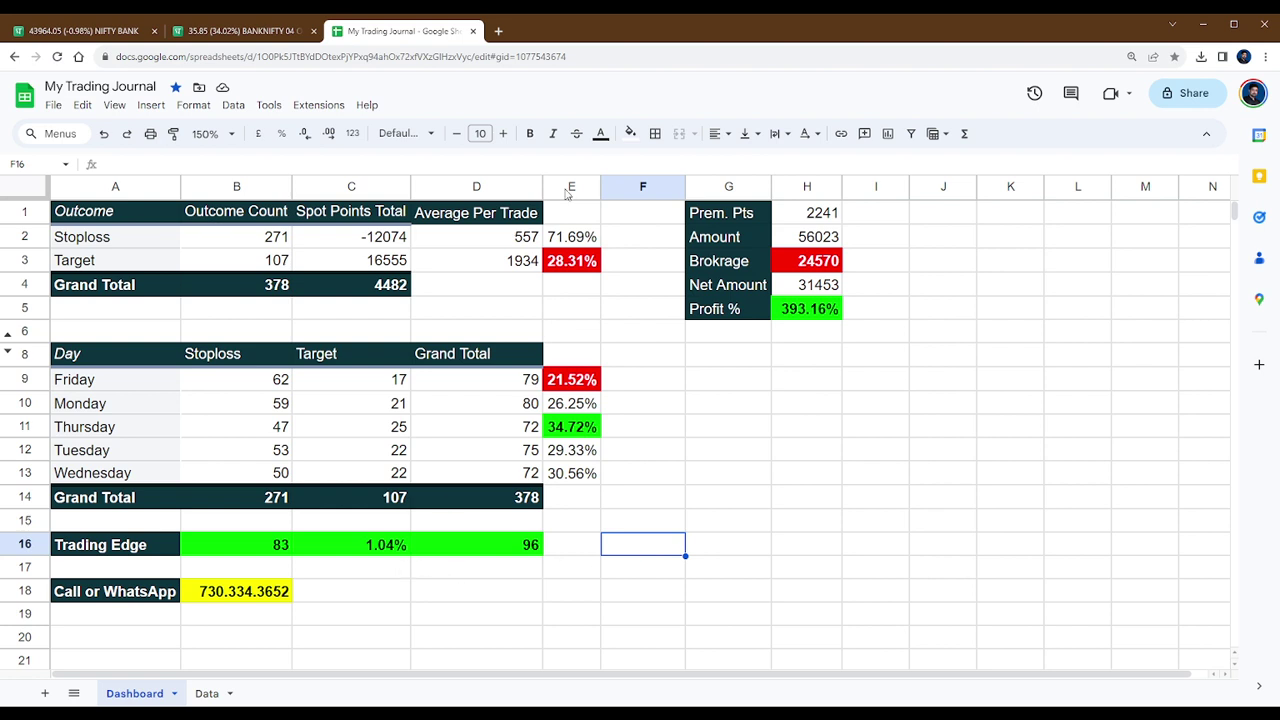
{"action": "left_click", "coordinate": [824, 356]}
{"action": "left_click", "coordinate": [815, 313]}
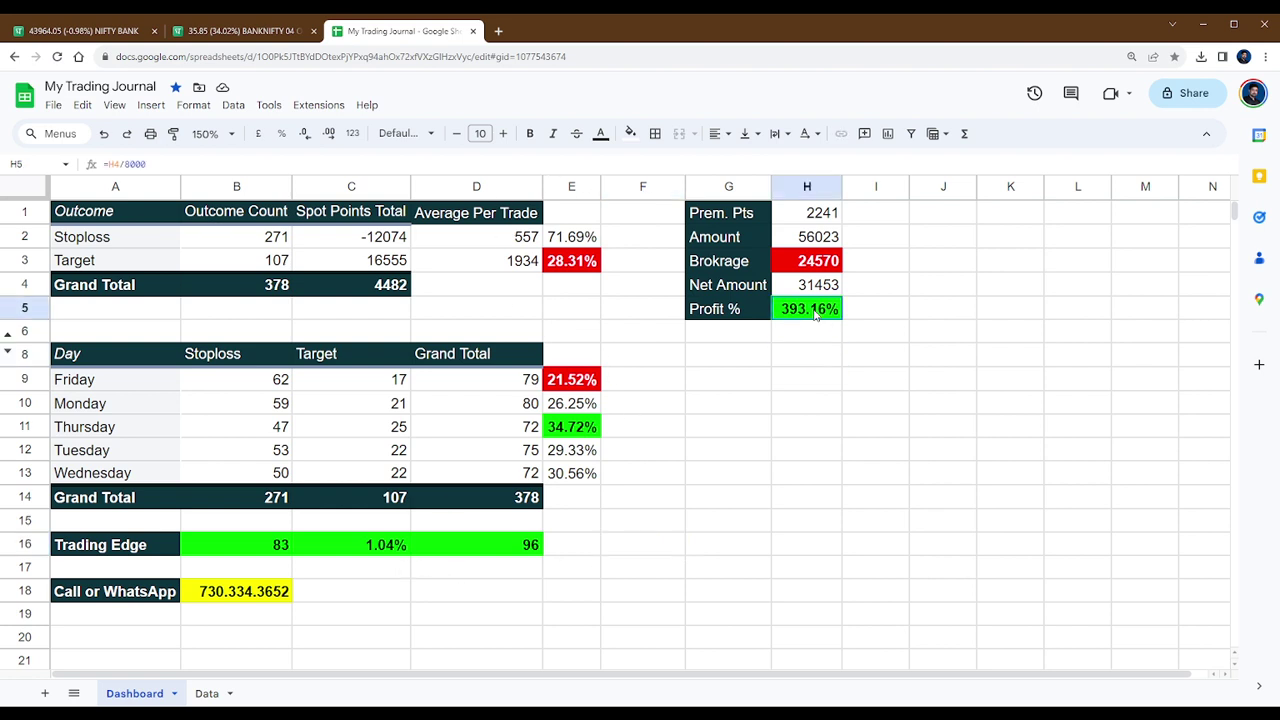
{"action": "left_click", "coordinate": [807, 404]}
{"action": "left_click", "coordinate": [789, 426]}
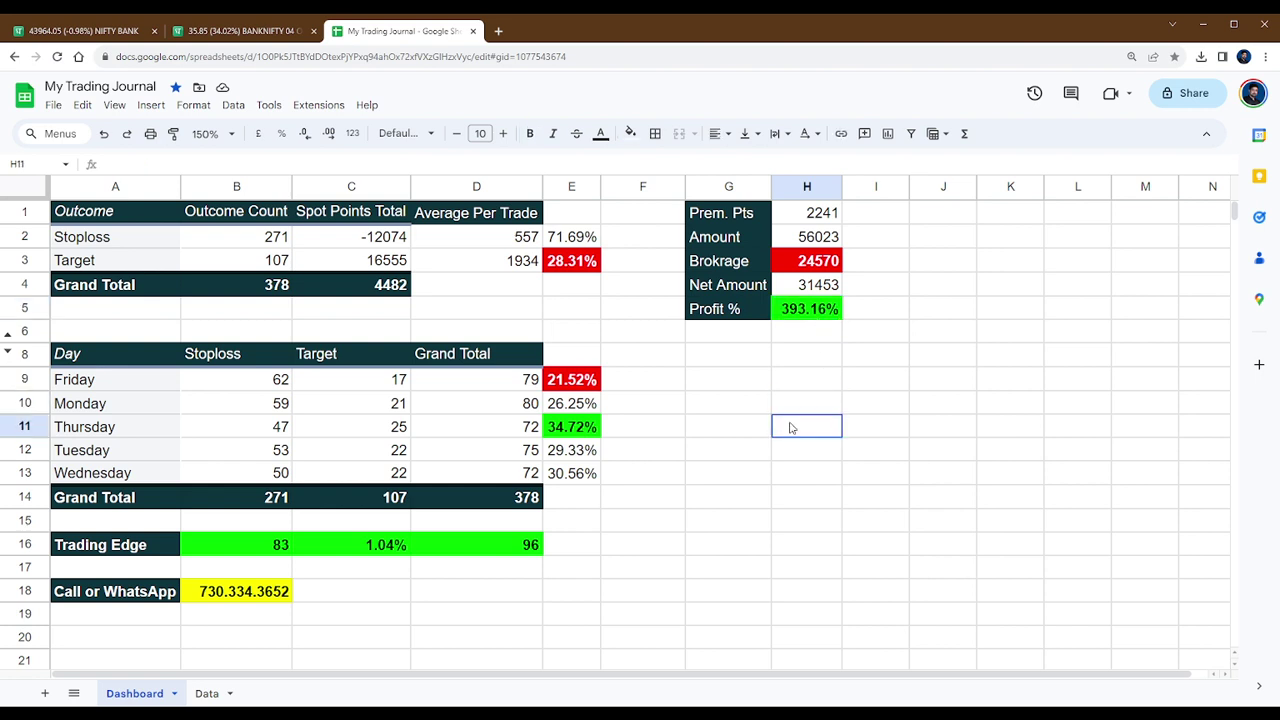
{"action": "left_click", "coordinate": [781, 455]}
Examine the Target outcome's win rate in E3 alongside the overall Profit % in H5
{"action": "left_click", "coordinate": [616, 292]}
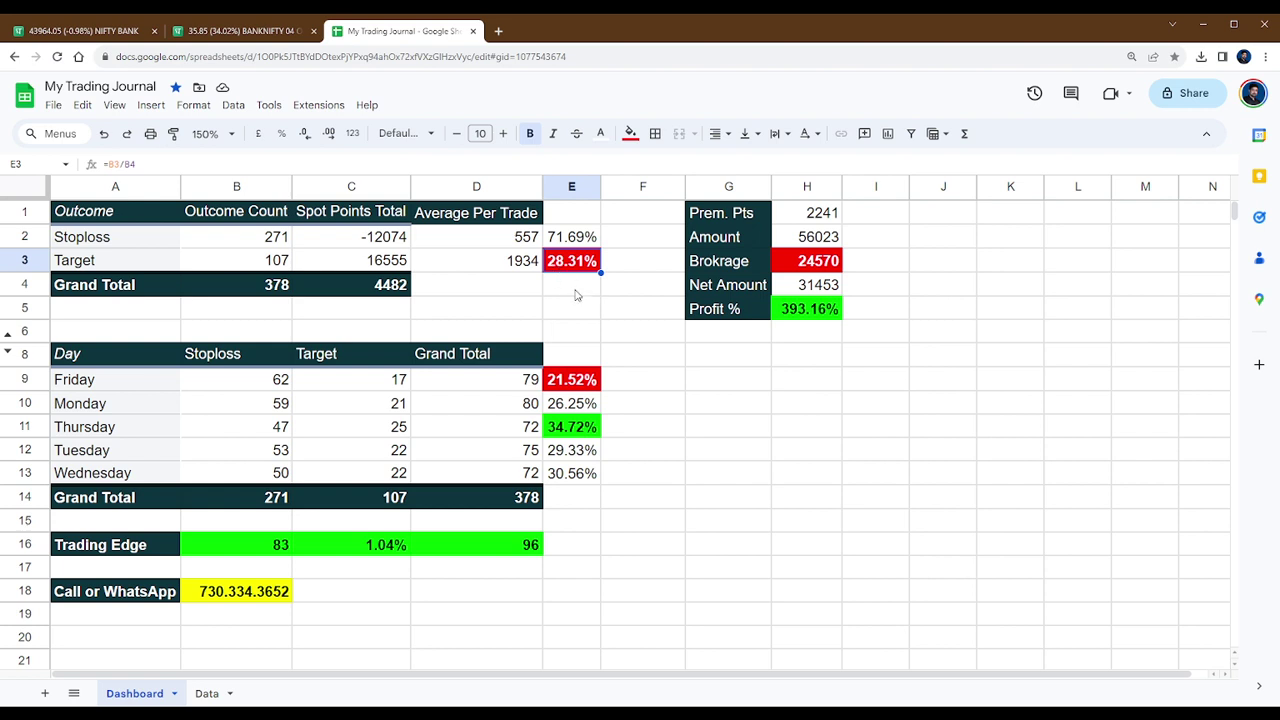
{"action": "left_click", "coordinate": [576, 289]}
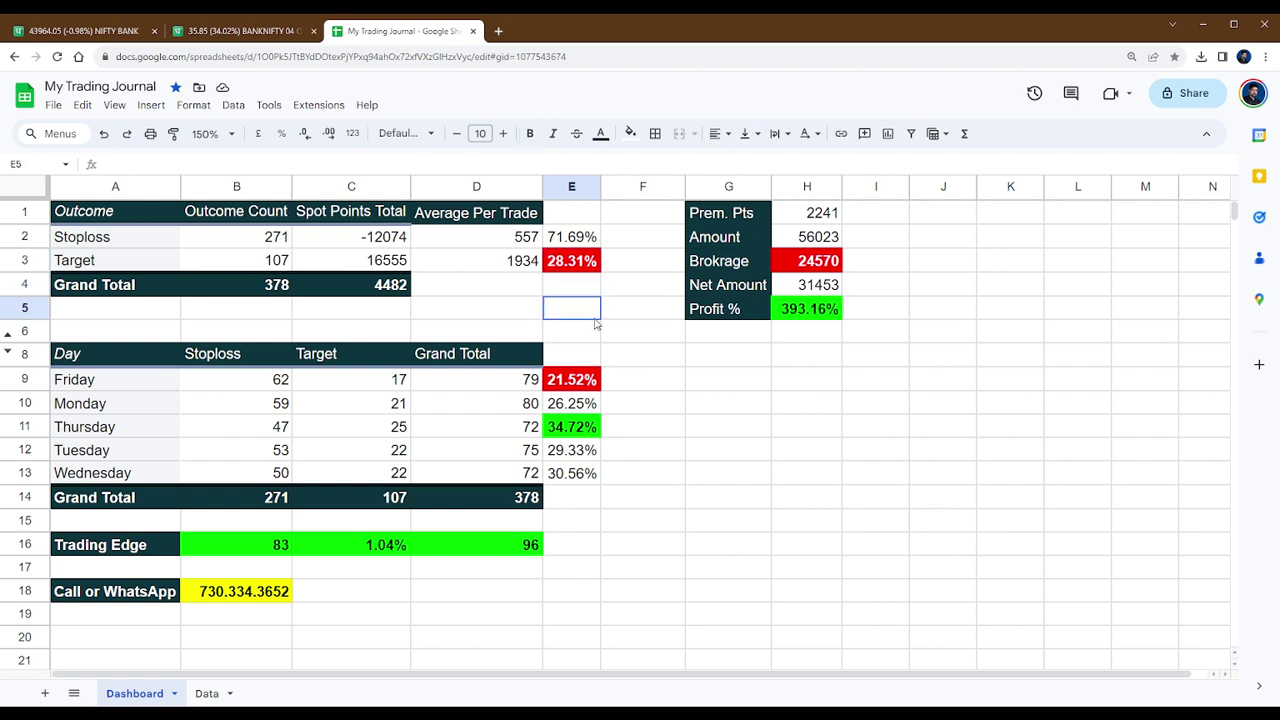
{"action": "left_click", "coordinate": [592, 266]}
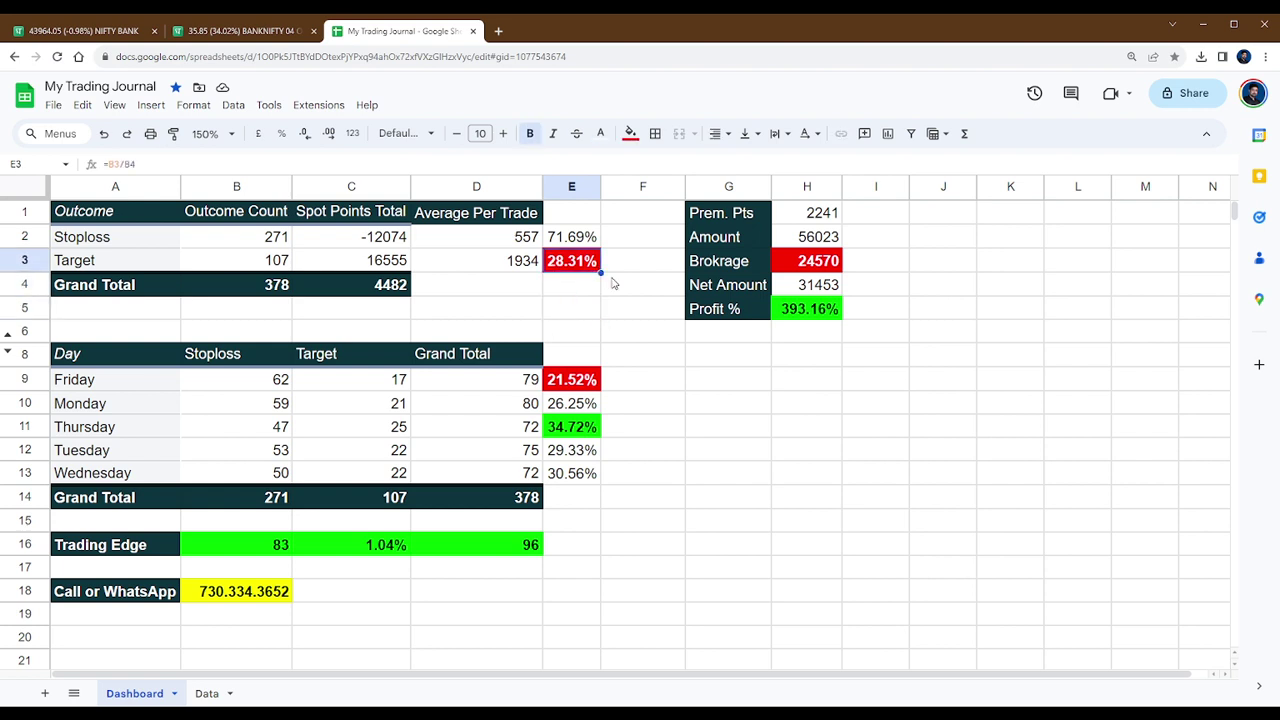
{"action": "left_click", "coordinate": [654, 356]}
{"action": "left_click", "coordinate": [836, 308]}
{"action": "left_click", "coordinate": [808, 452]}
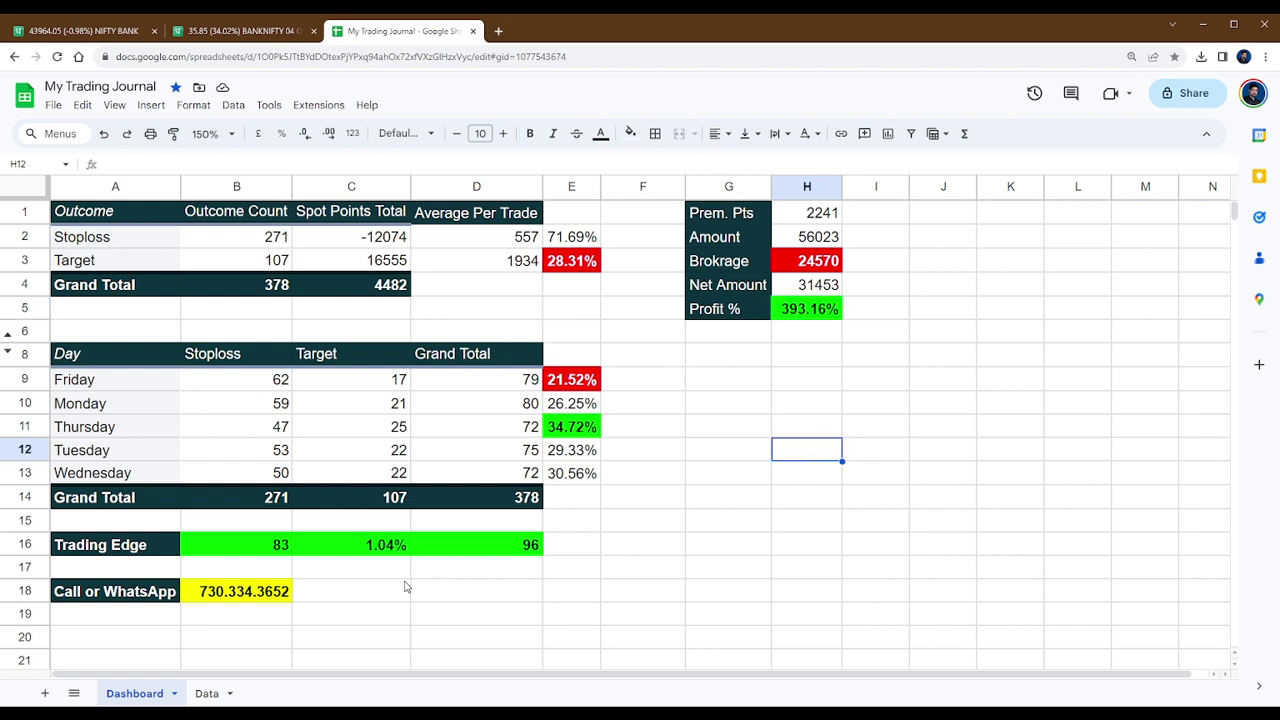
Point out the contact number cell beside the Call or WhatsApp label
{"action": "left_click", "coordinate": [368, 575]}
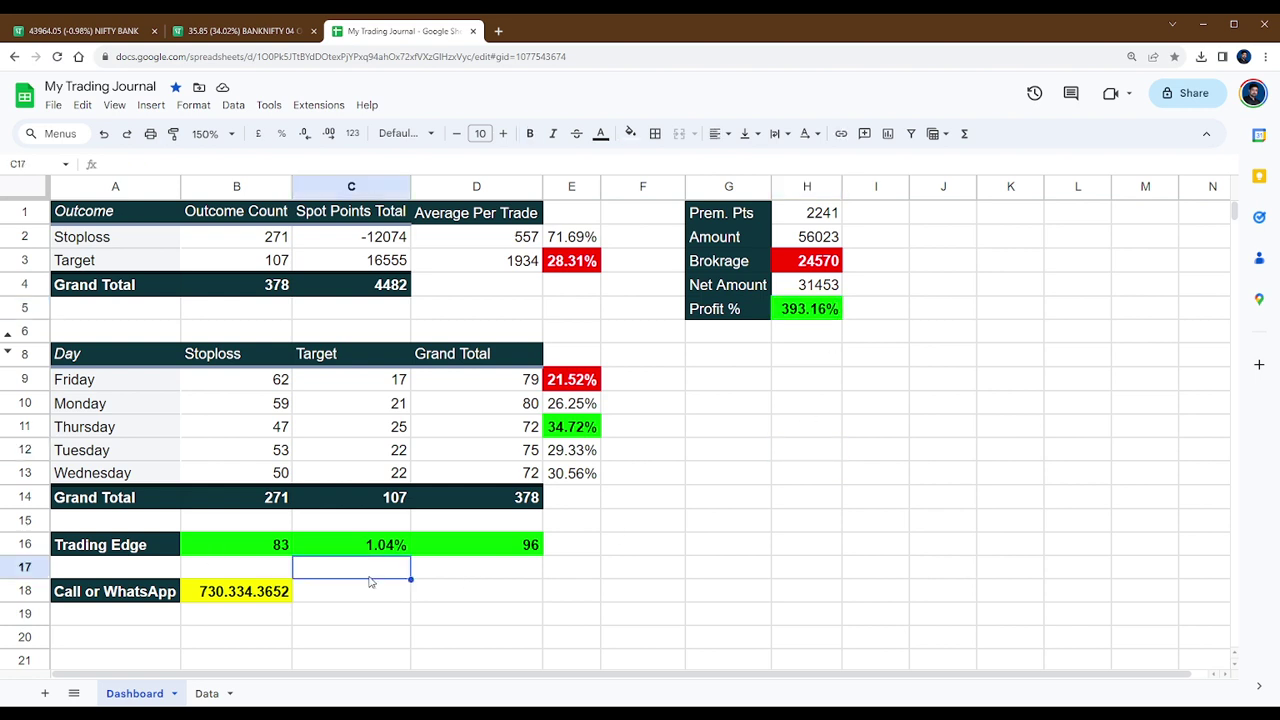
{"action": "left_click", "coordinate": [355, 638]}
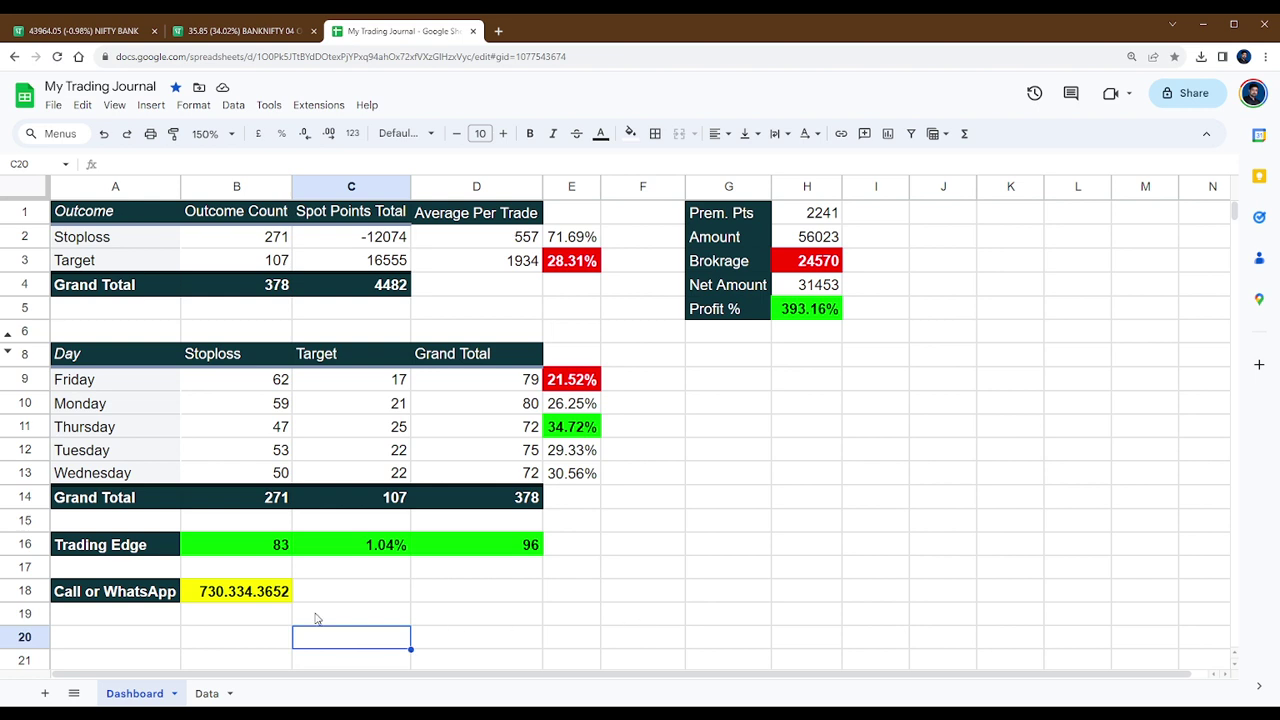
{"action": "left_click", "coordinate": [283, 592]}
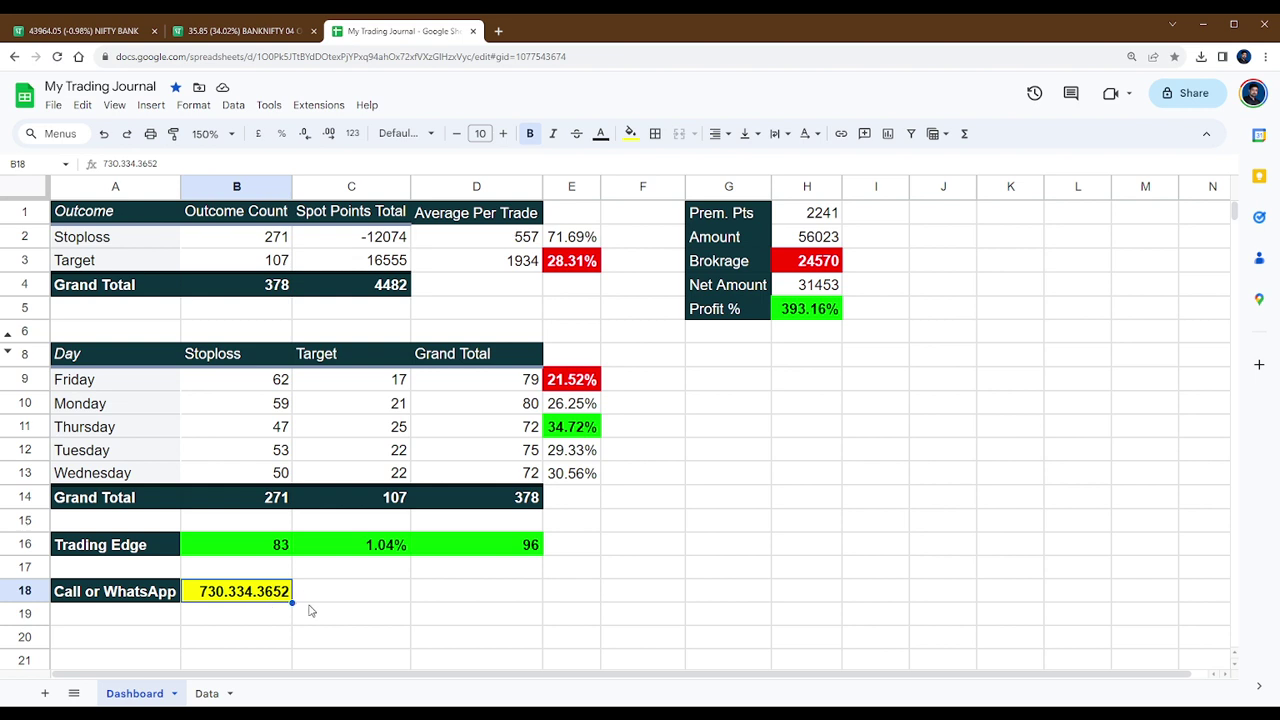
{"action": "left_click", "coordinate": [365, 600]}
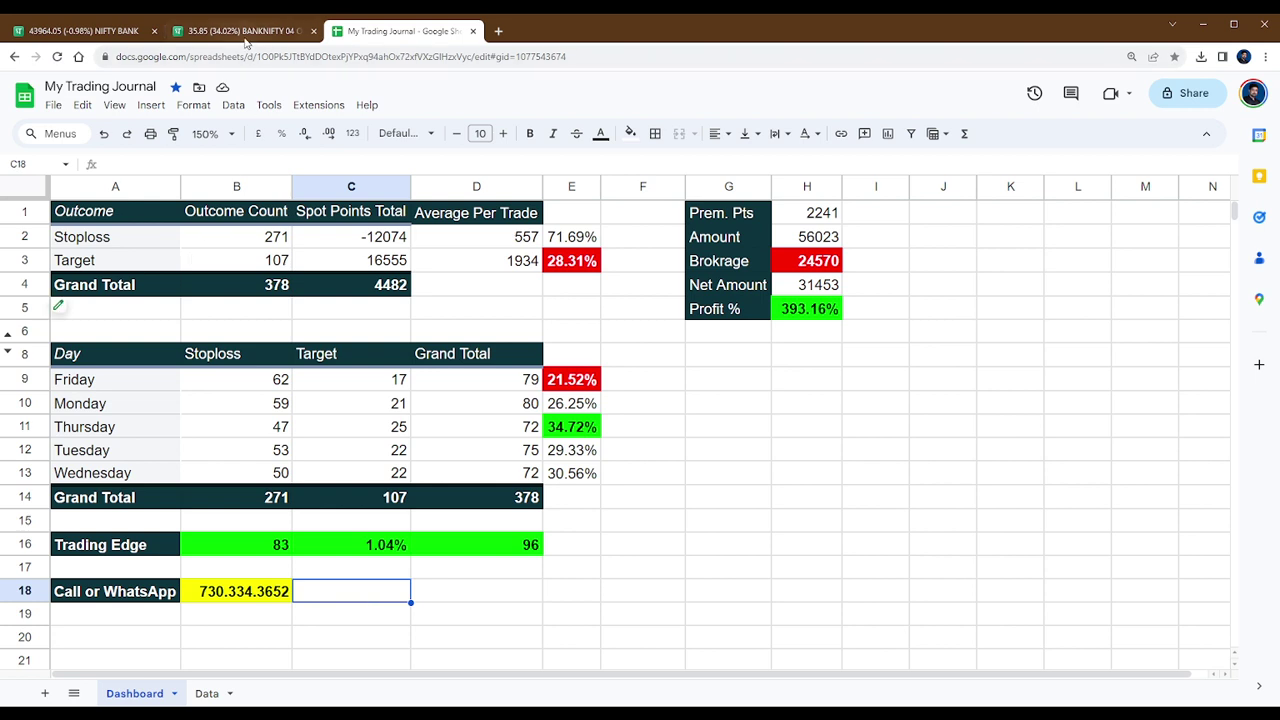
Switch to the NIFTY BANK 5-minute chart and examine the price move between the 3 October close and the 4 October opening candles
{"action": "left_click", "coordinate": [128, 32]}
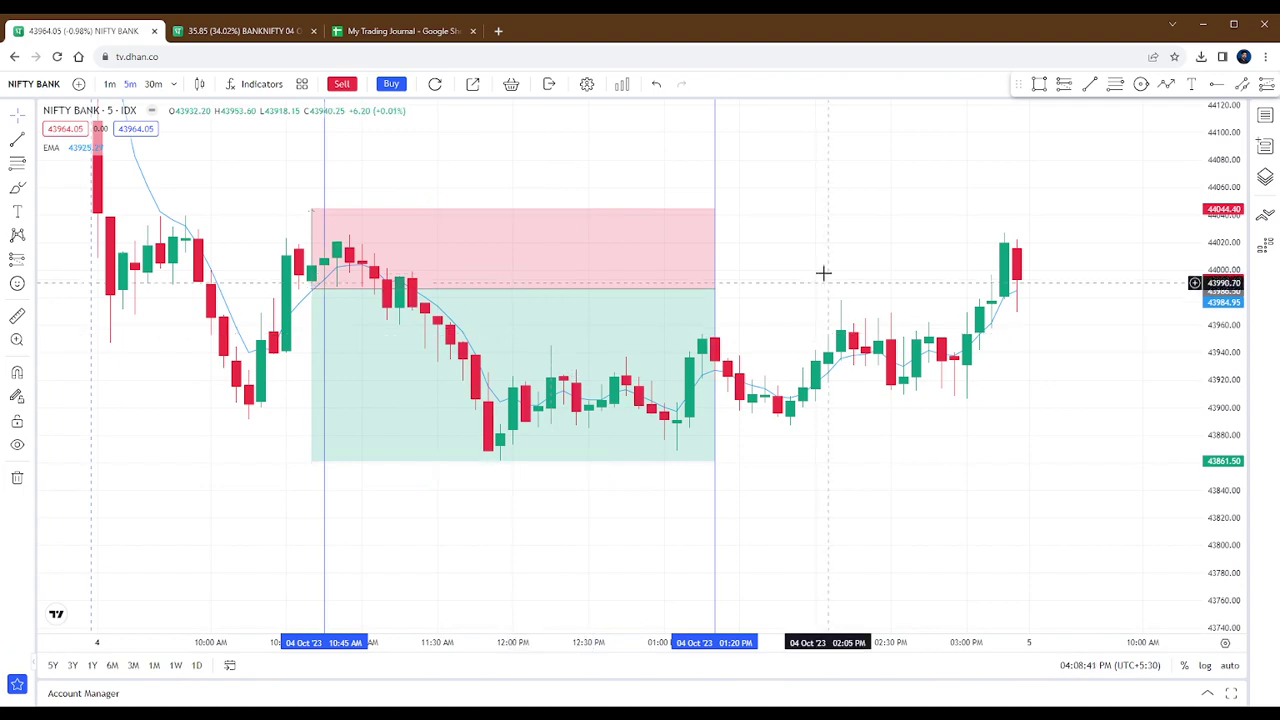
{"action": "left_click_drag", "start_coordinate": [823, 274], "coordinate": [877, 271]}
{"action": "scroll", "coordinate": [863, 271], "scroll_direction": "up", "scroll_amount": 1}
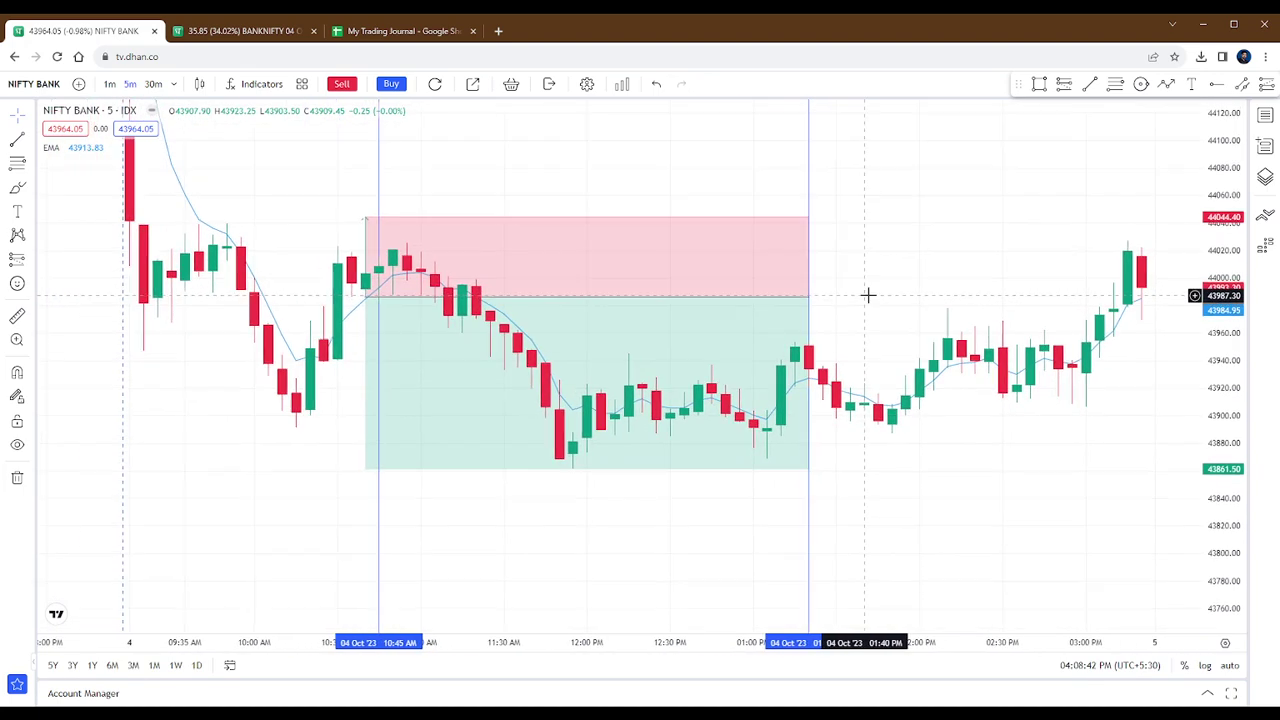
{"action": "scroll", "coordinate": [1000, 270], "scroll_direction": "down", "scroll_amount": 3}
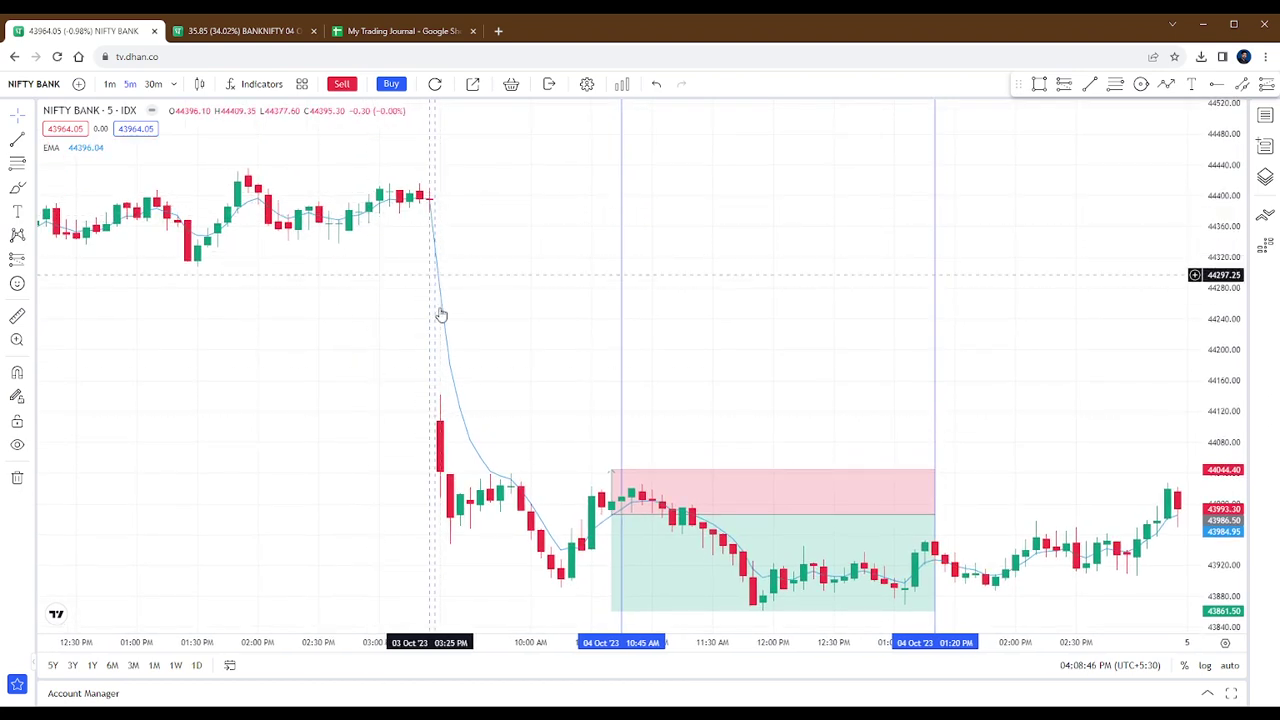
{"action": "left_click_drag", "start_coordinate": [330, 400], "coordinate": [240, 378]}
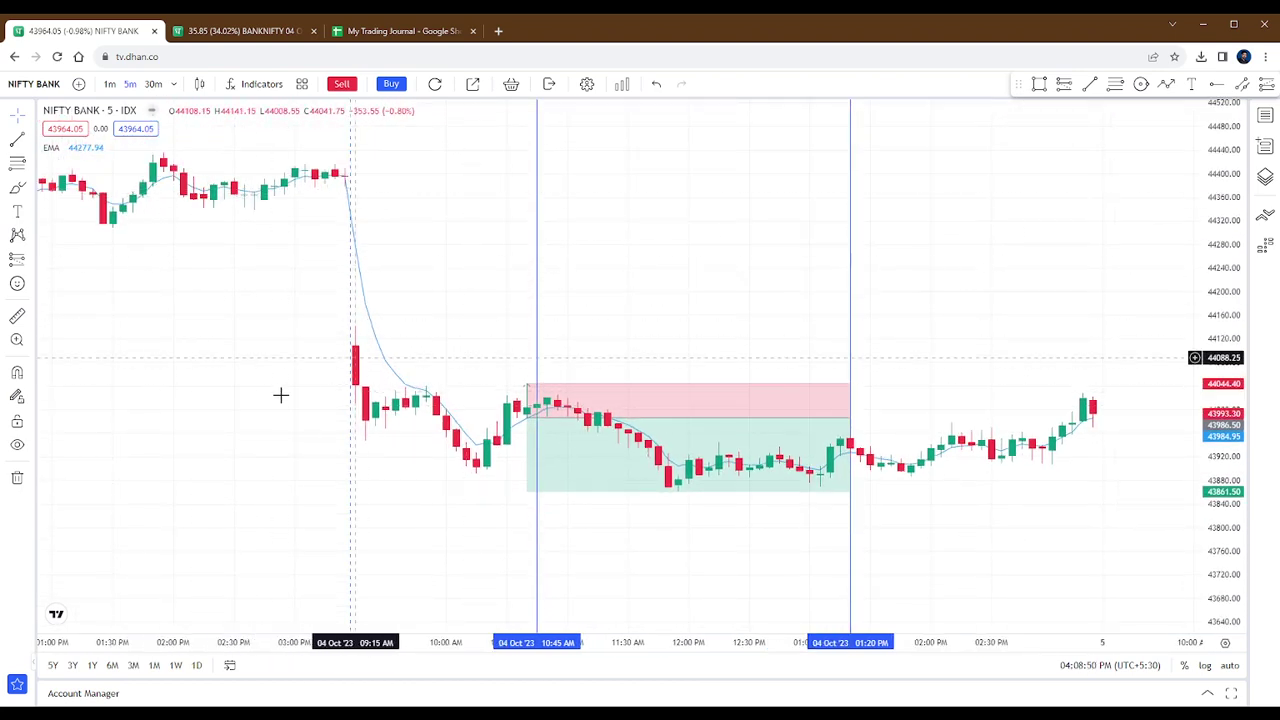
{"action": "left_click_drag", "start_coordinate": [227, 378], "coordinate": [185, 369]}
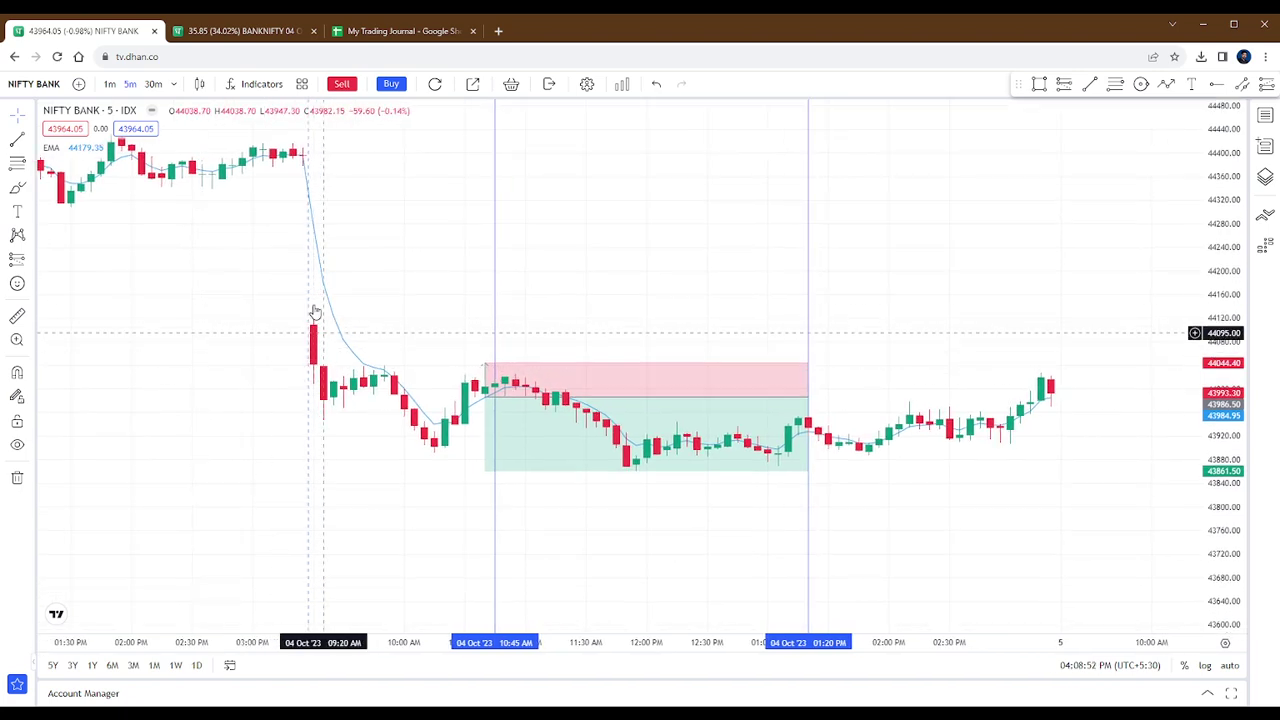
{"action": "scroll", "coordinate": [420, 455], "scroll_direction": "down", "scroll_amount": 2}
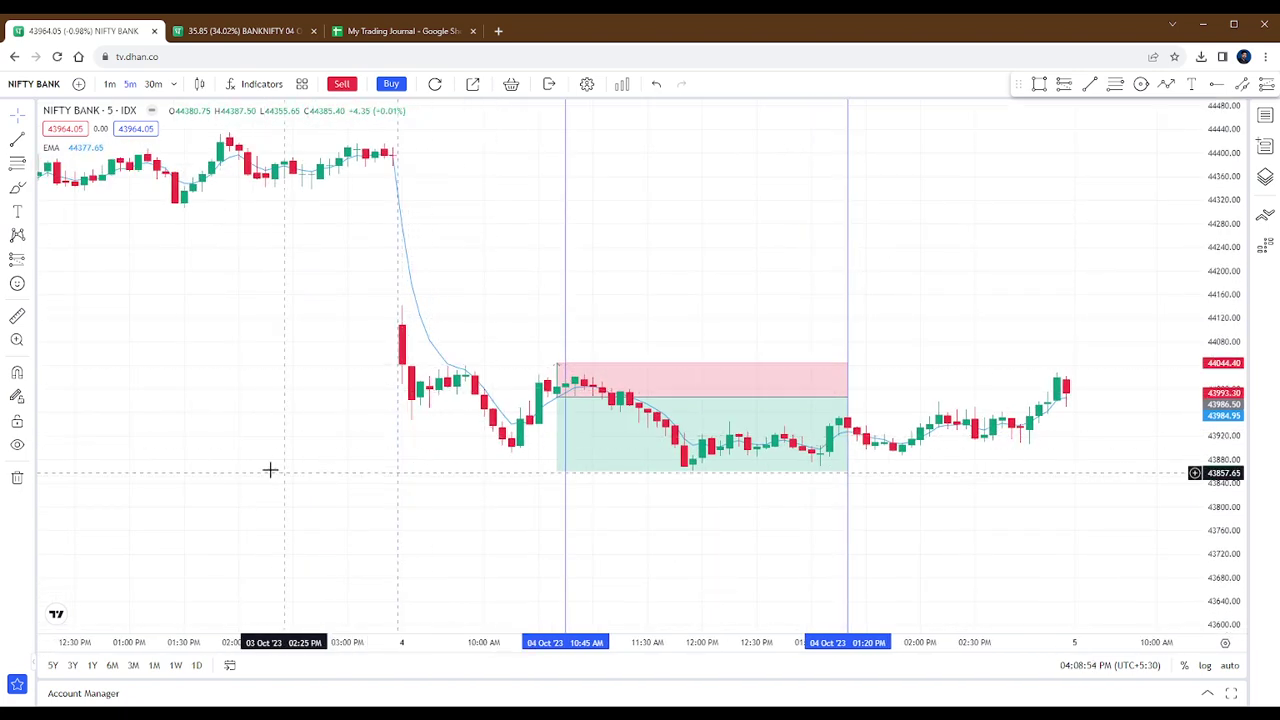
{"action": "left_click_drag", "start_coordinate": [271, 466], "coordinate": [207, 455]}
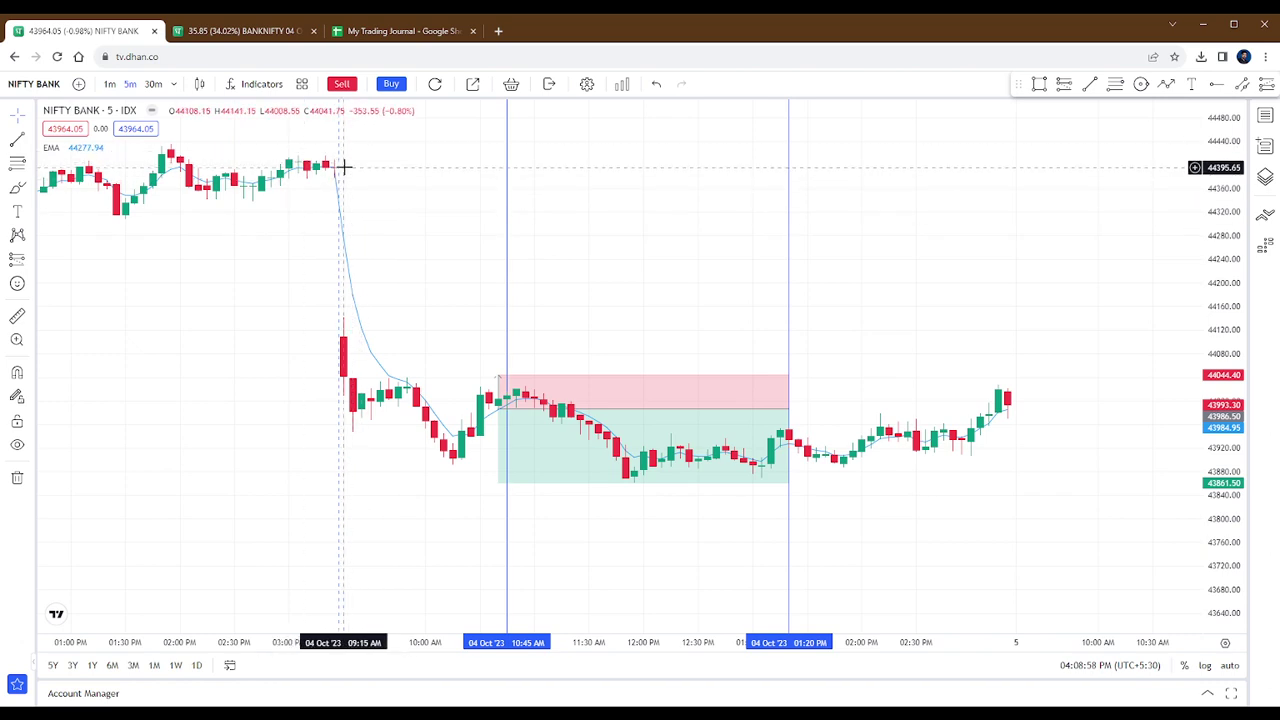
{"action": "scroll", "coordinate": [426, 178], "scroll_direction": "down", "scroll_amount": 1}
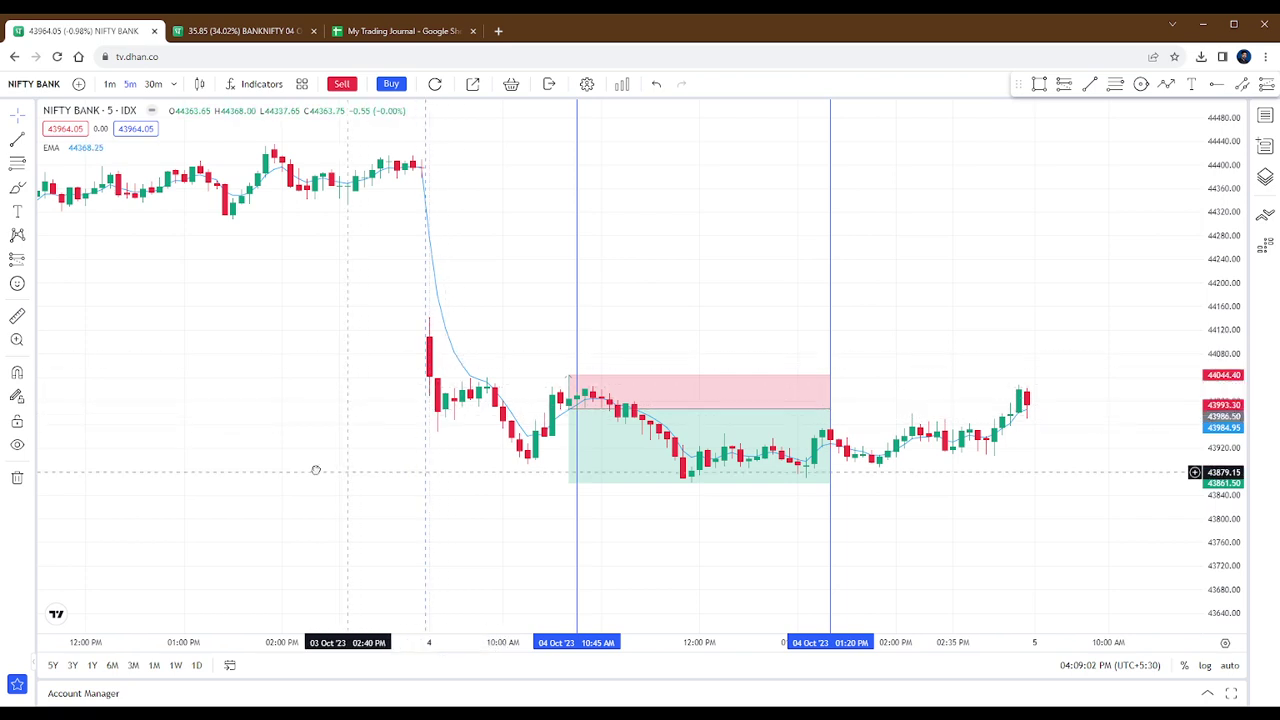
{"action": "scroll", "coordinate": [320, 403], "scroll_direction": "right", "scroll_amount": 3}
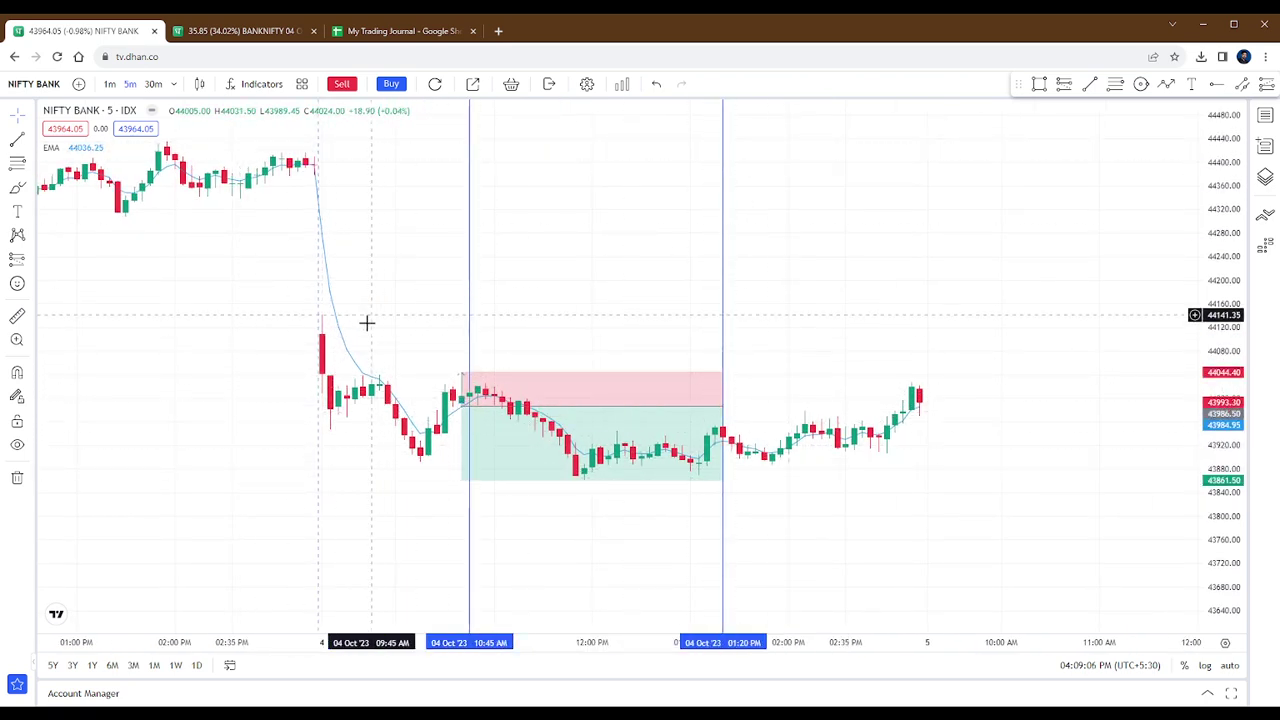
{"action": "scroll", "coordinate": [250, 450], "scroll_direction": "up", "scroll_amount": 1}
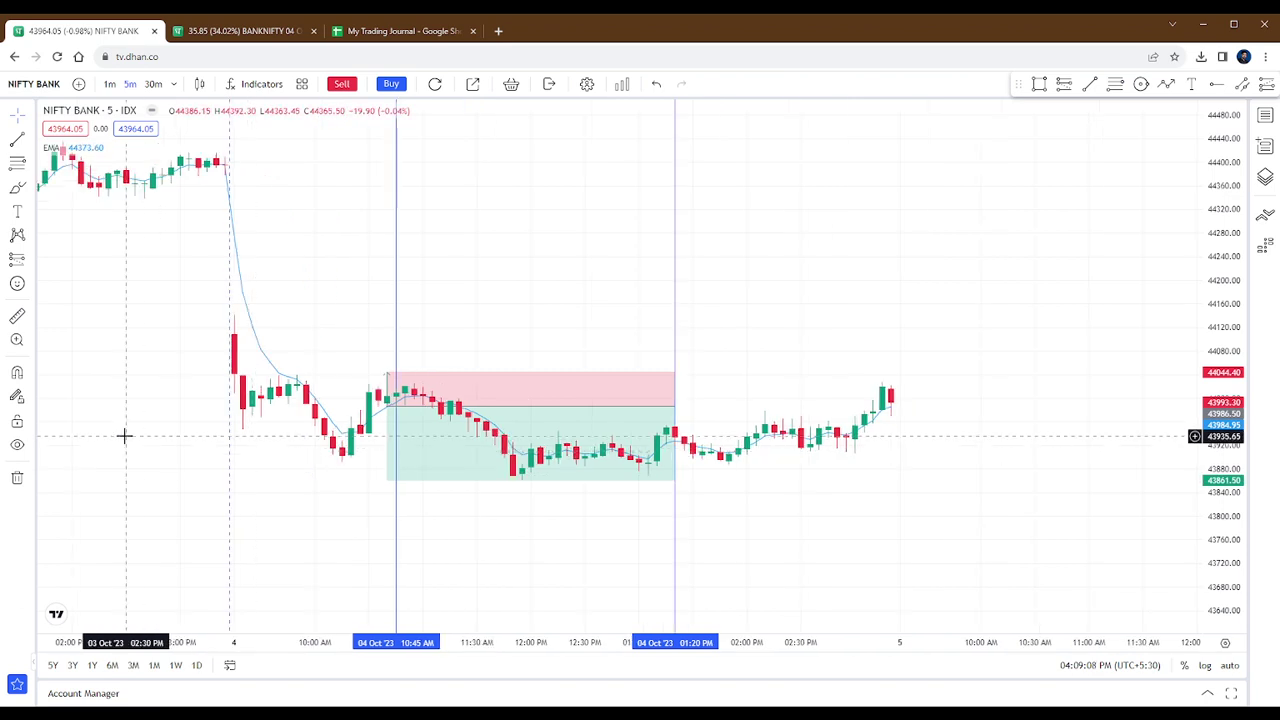
{"action": "scroll", "coordinate": [258, 243], "scroll_direction": "left", "scroll_amount": 1}
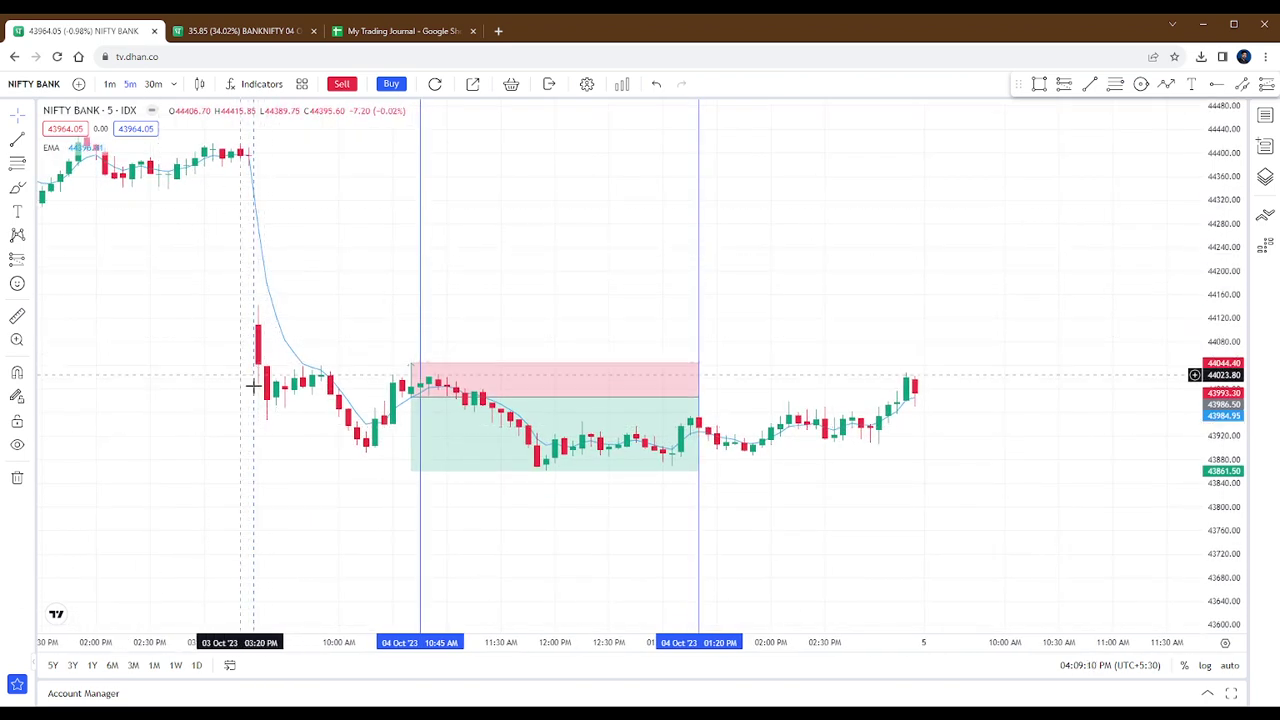
{"action": "scroll", "coordinate": [289, 463], "scroll_direction": "left", "scroll_amount": 2}
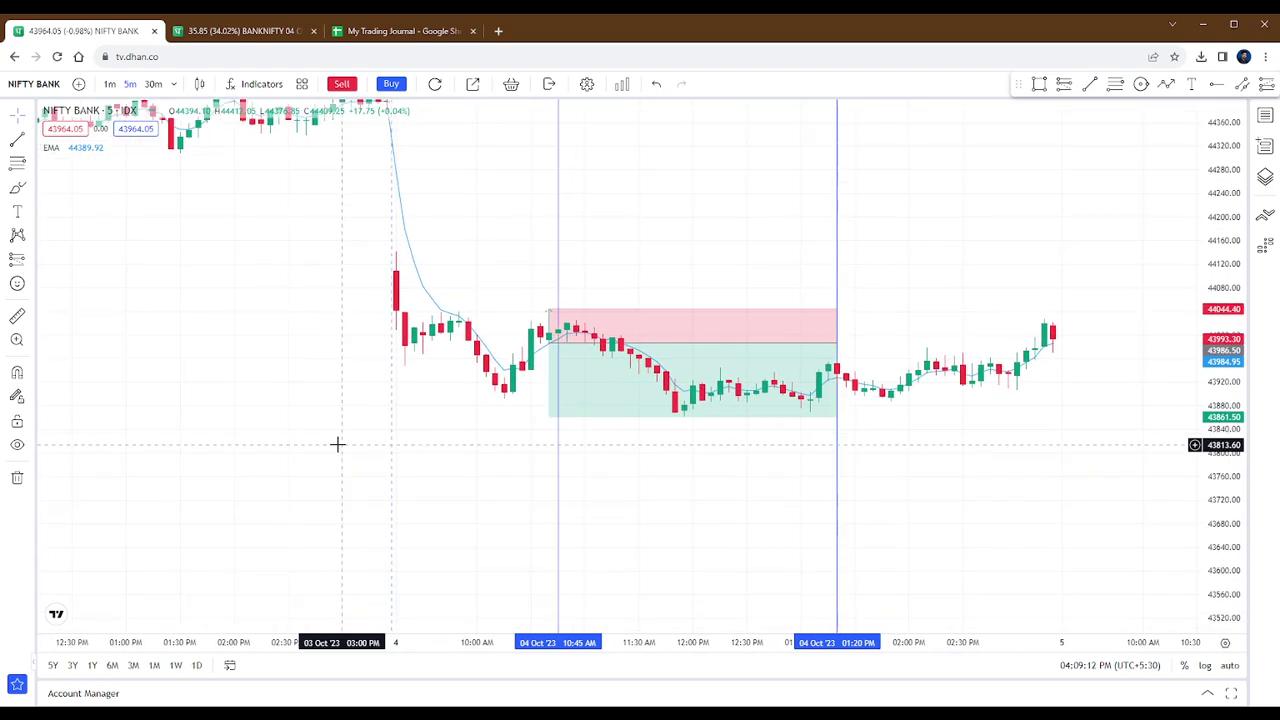
{"action": "scroll", "coordinate": [337, 443], "scroll_direction": "up", "scroll_amount": 1}
{"action": "scroll", "coordinate": [1154, 411], "scroll_direction": "up", "scroll_amount": 2}
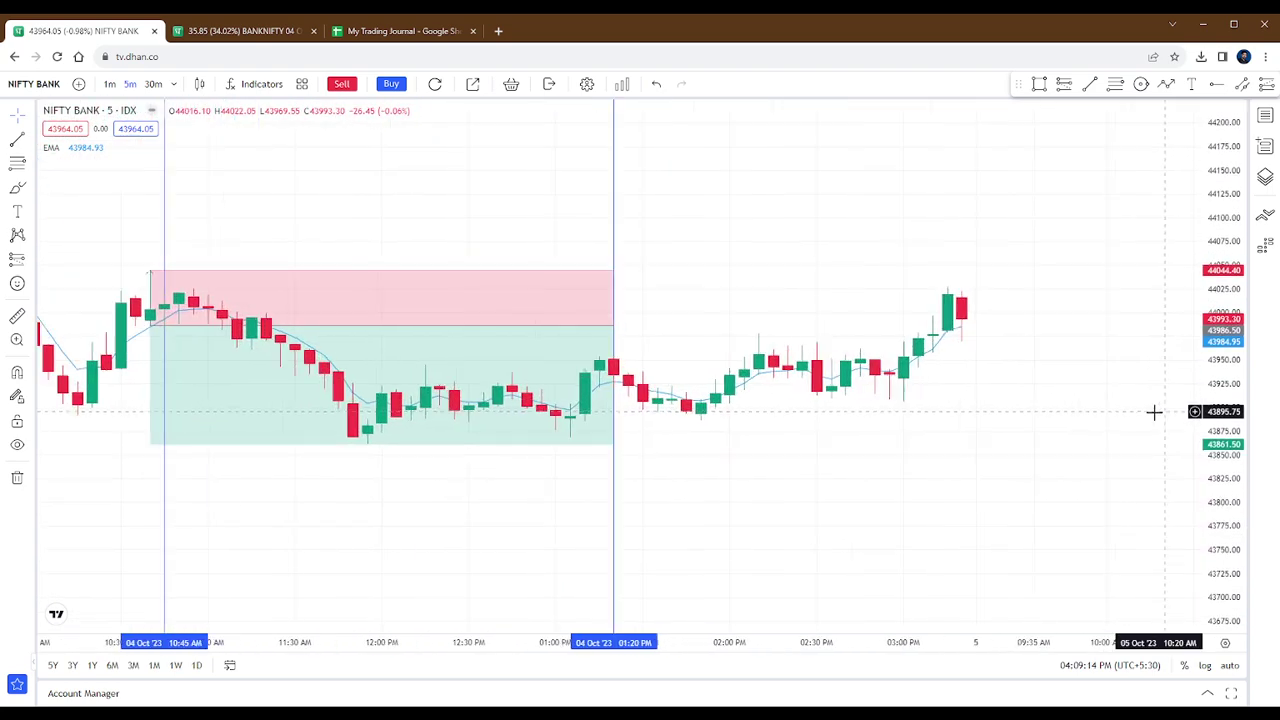
Examine the short position starting around 10:45 AM on 4 October and the candles leading up to its entry
{"action": "left_click_drag", "start_coordinate": [277, 525], "coordinate": [820, 457]}
{"action": "scroll", "coordinate": [800, 454], "scroll_direction": "up", "scroll_amount": 3}
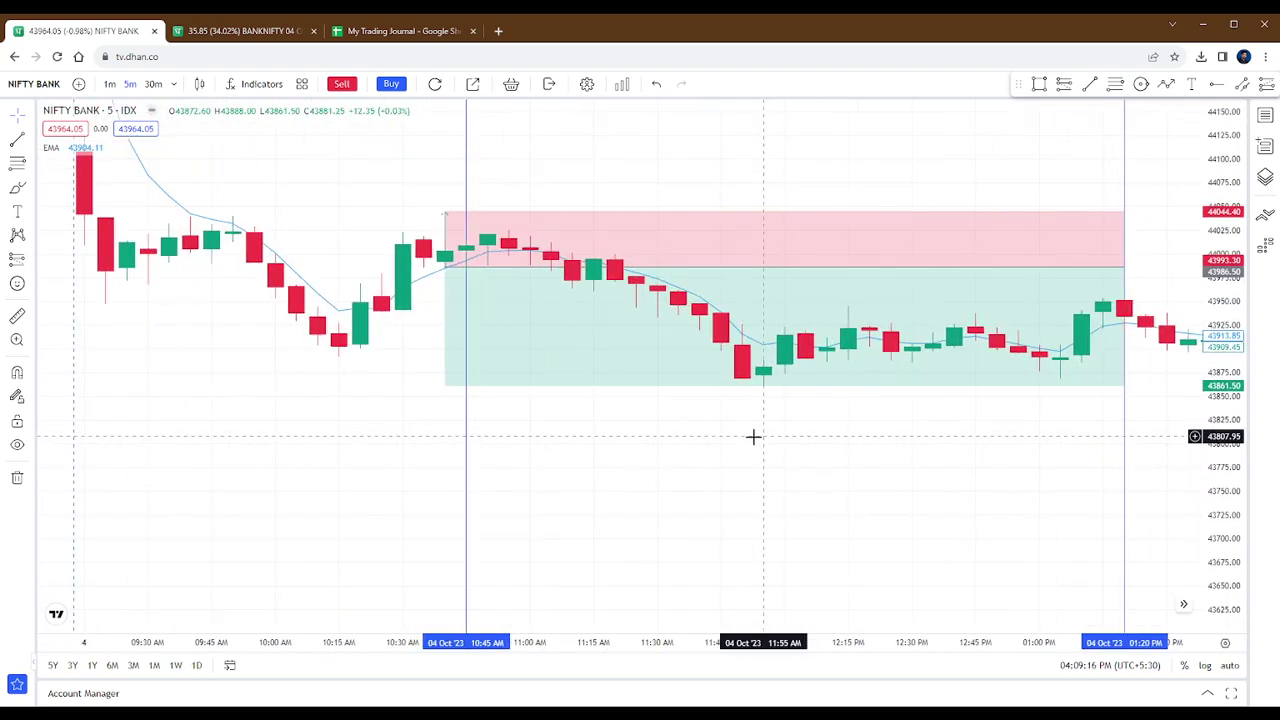
{"action": "scroll", "coordinate": [1238, 539], "scroll_direction": "up", "scroll_amount": 3}
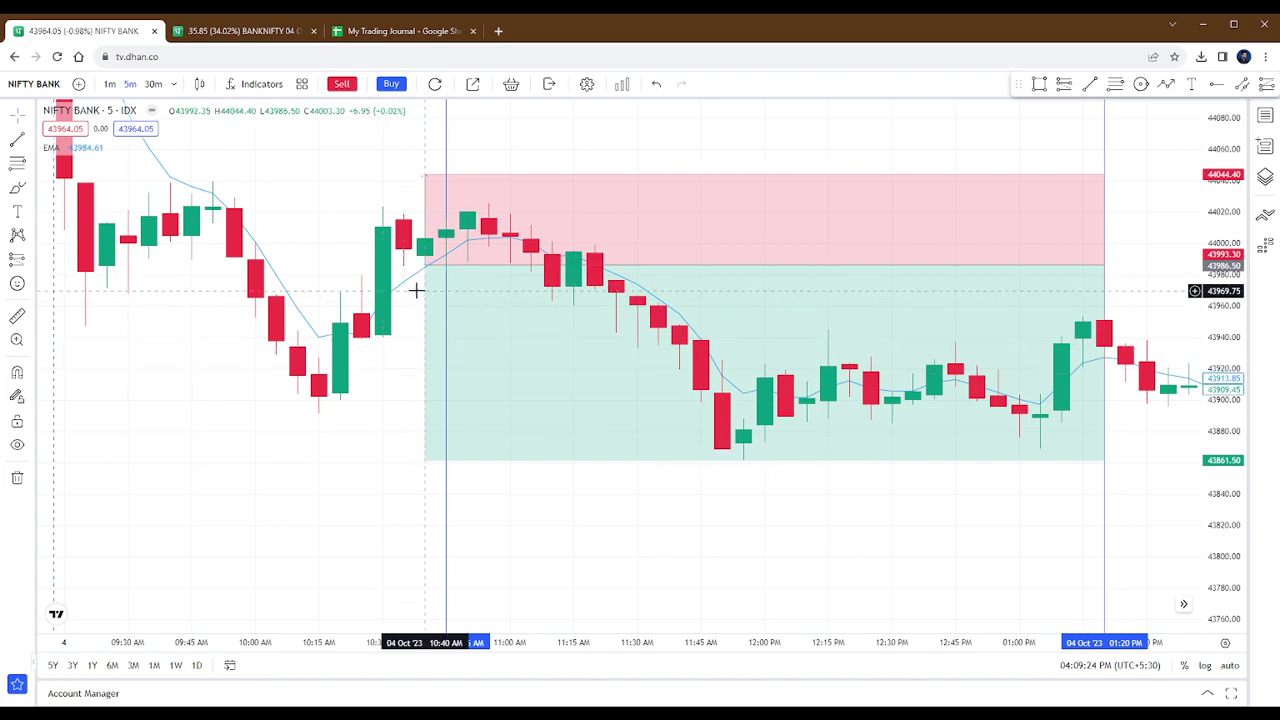
{"action": "scroll", "coordinate": [419, 327], "scroll_direction": "up", "scroll_amount": 2}
{"action": "left_click_drag", "start_coordinate": [410, 500], "coordinate": [574, 523]}
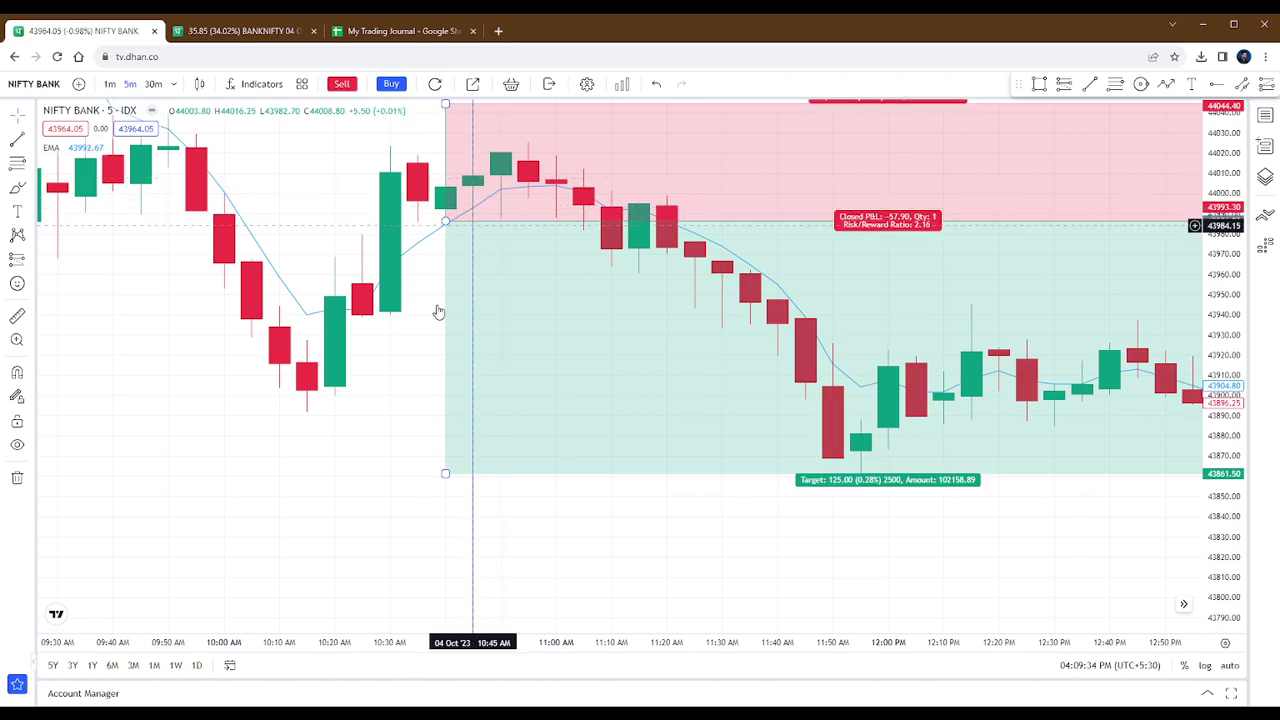
{"action": "left_click_drag", "start_coordinate": [296, 481], "coordinate": [266, 488]}
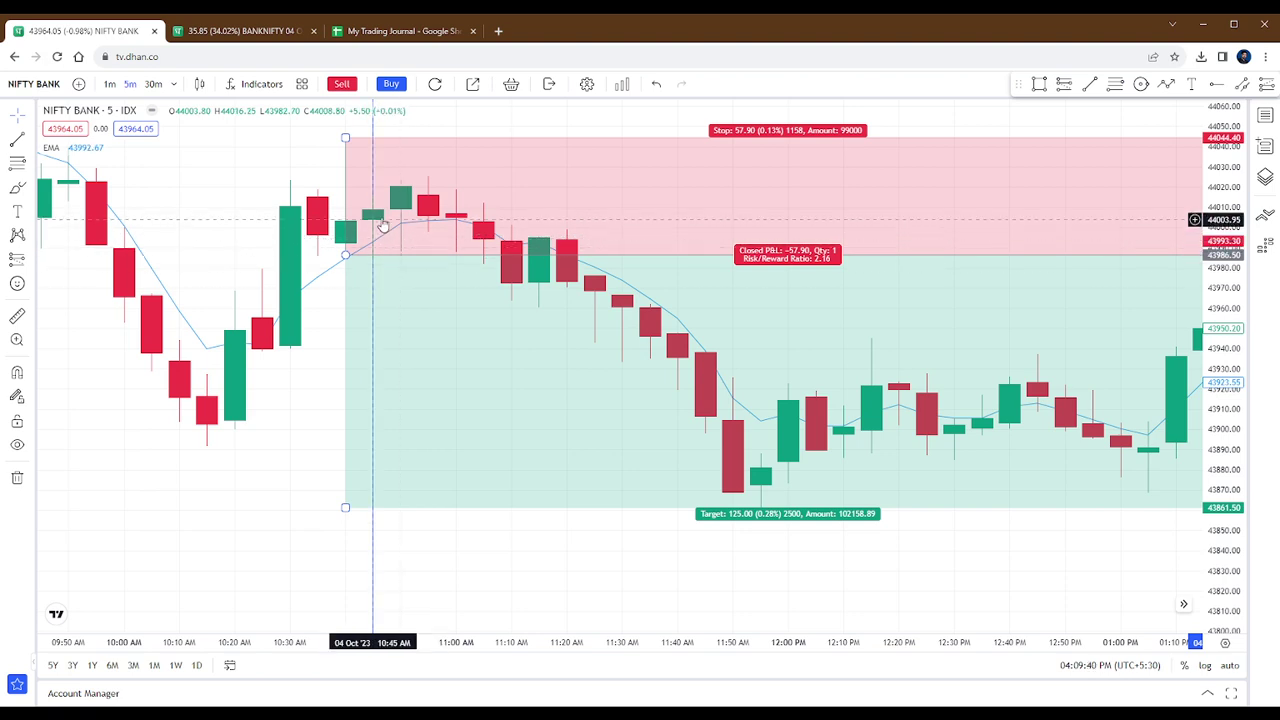
{"action": "left_click", "coordinate": [331, 262]}
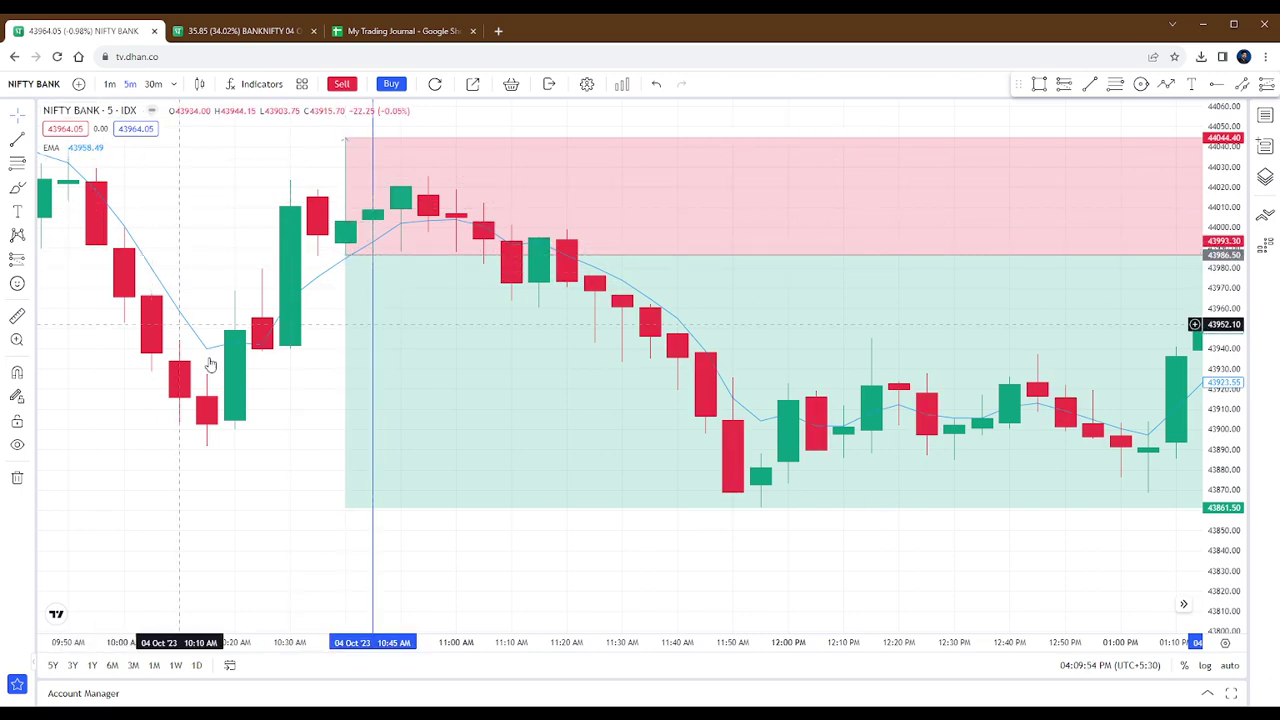
{"action": "left_click_drag", "start_coordinate": [206, 520], "coordinate": [93, 502]}
{"action": "scroll", "coordinate": [608, 463], "scroll_direction": "down", "scroll_amount": 3}
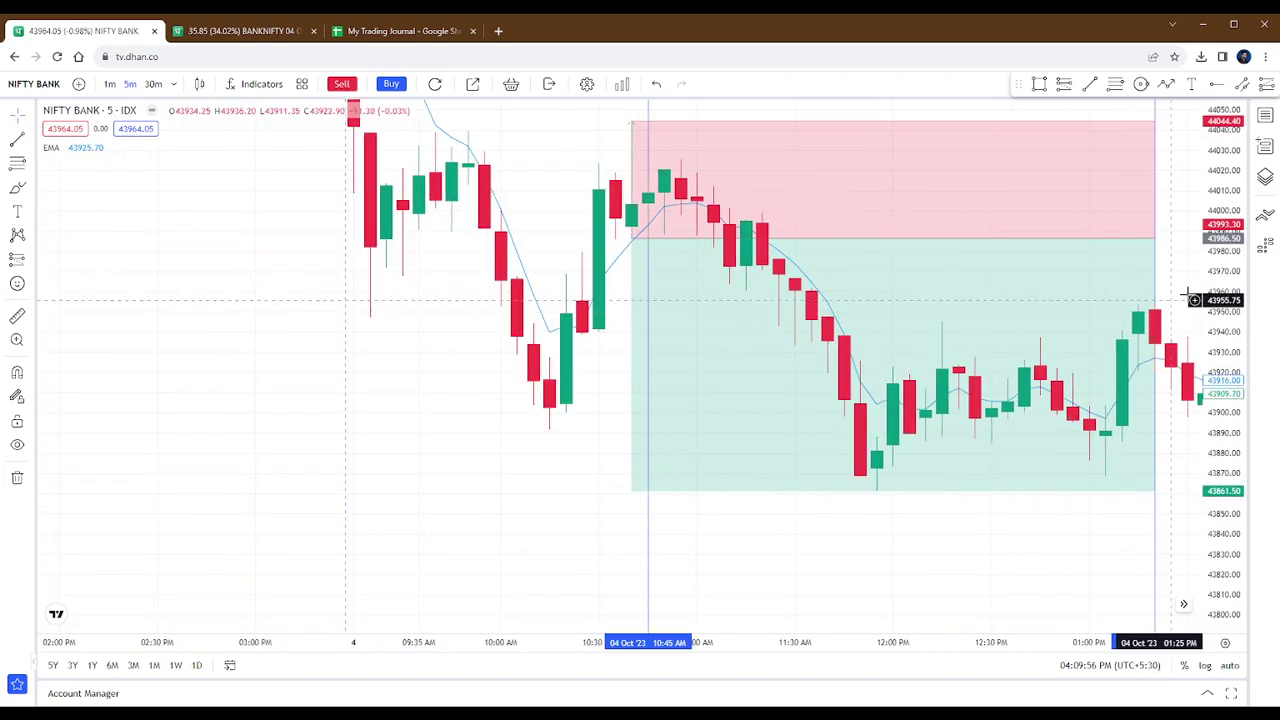
Examine the 4 October short position on the 5-minute chart from its 10:45 AM entry to its 01:20 PM end
{"action": "left_click_drag", "start_coordinate": [608, 463], "coordinate": [157, 434]}
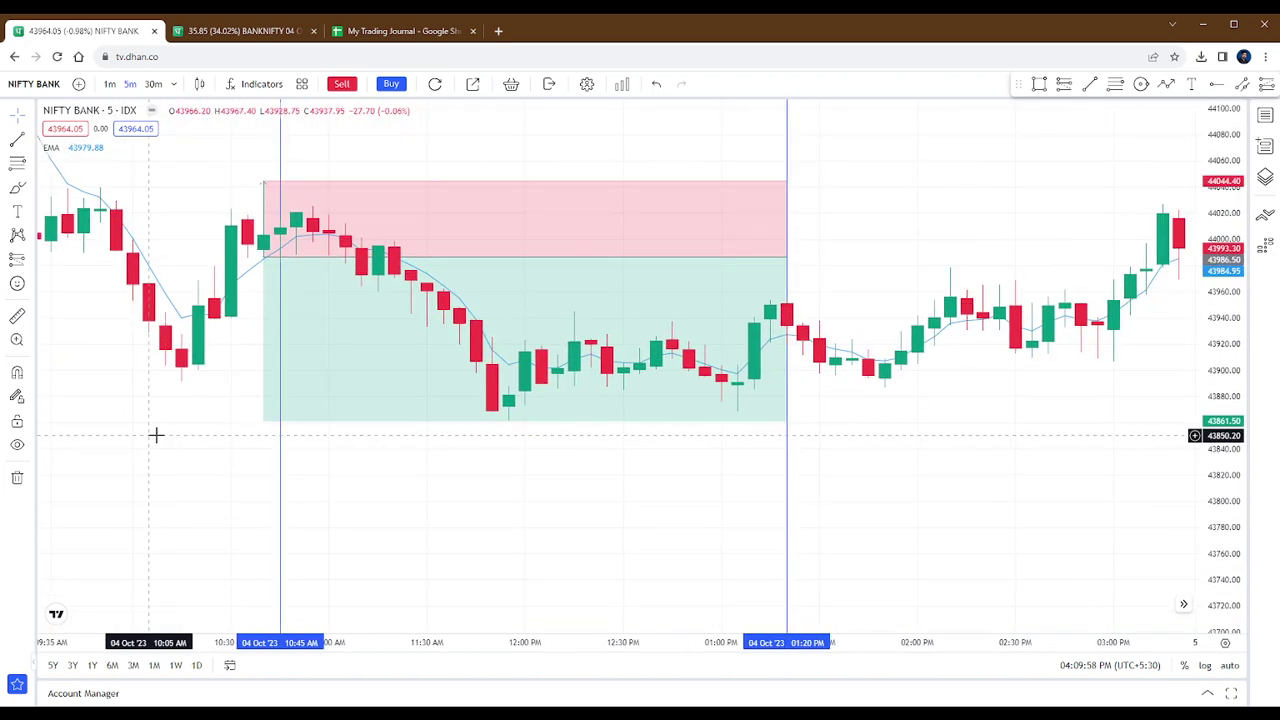
{"action": "scroll", "coordinate": [1000, 429], "scroll_direction": "down", "scroll_amount": 2}
{"action": "left_click_drag", "start_coordinate": [1000, 429], "coordinate": [966, 443]}
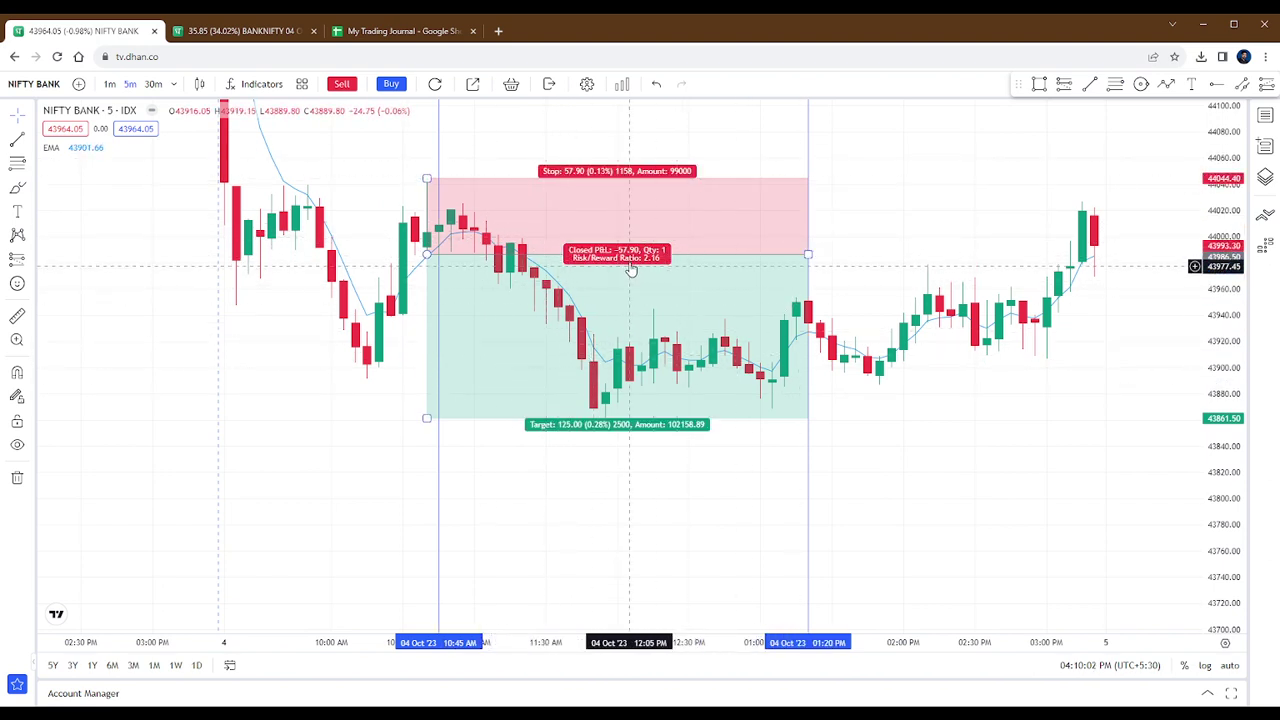
{"action": "left_click_drag", "start_coordinate": [889, 466], "coordinate": [806, 466]}
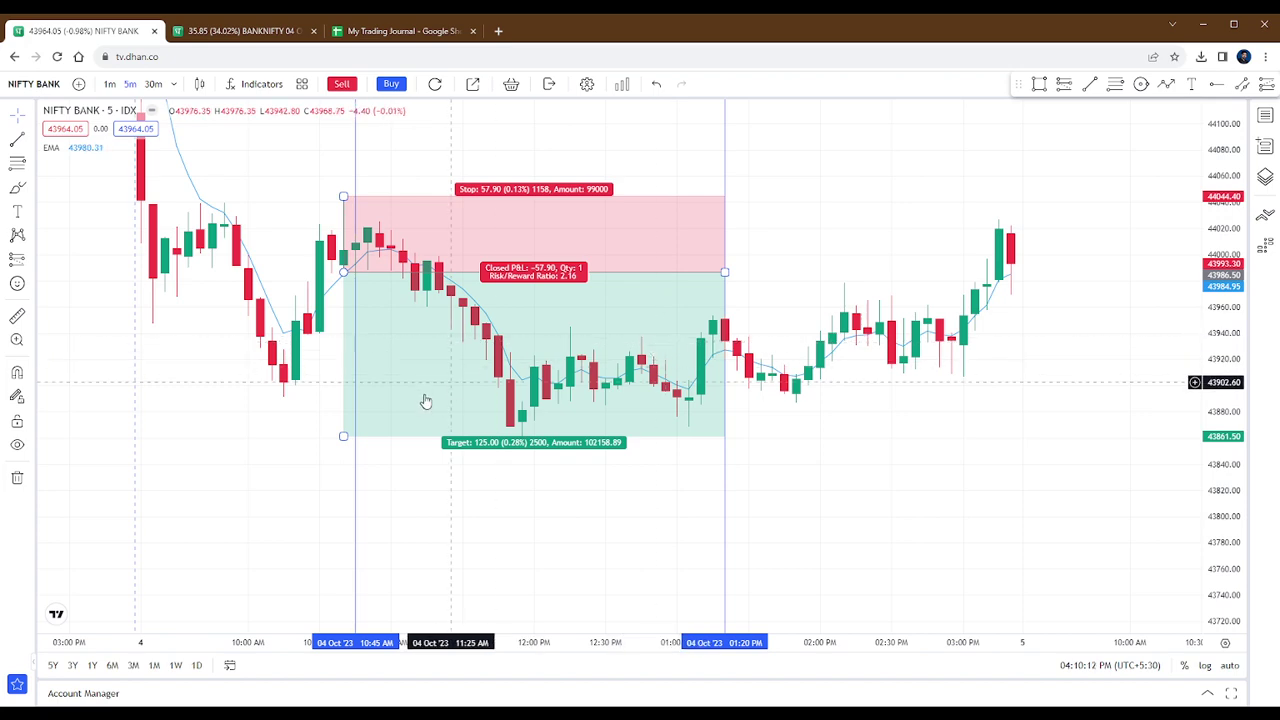
{"action": "left_click_drag", "start_coordinate": [226, 434], "coordinate": [280, 443]}
{"action": "scroll", "coordinate": [177, 423], "scroll_direction": "up", "scroll_amount": 2}
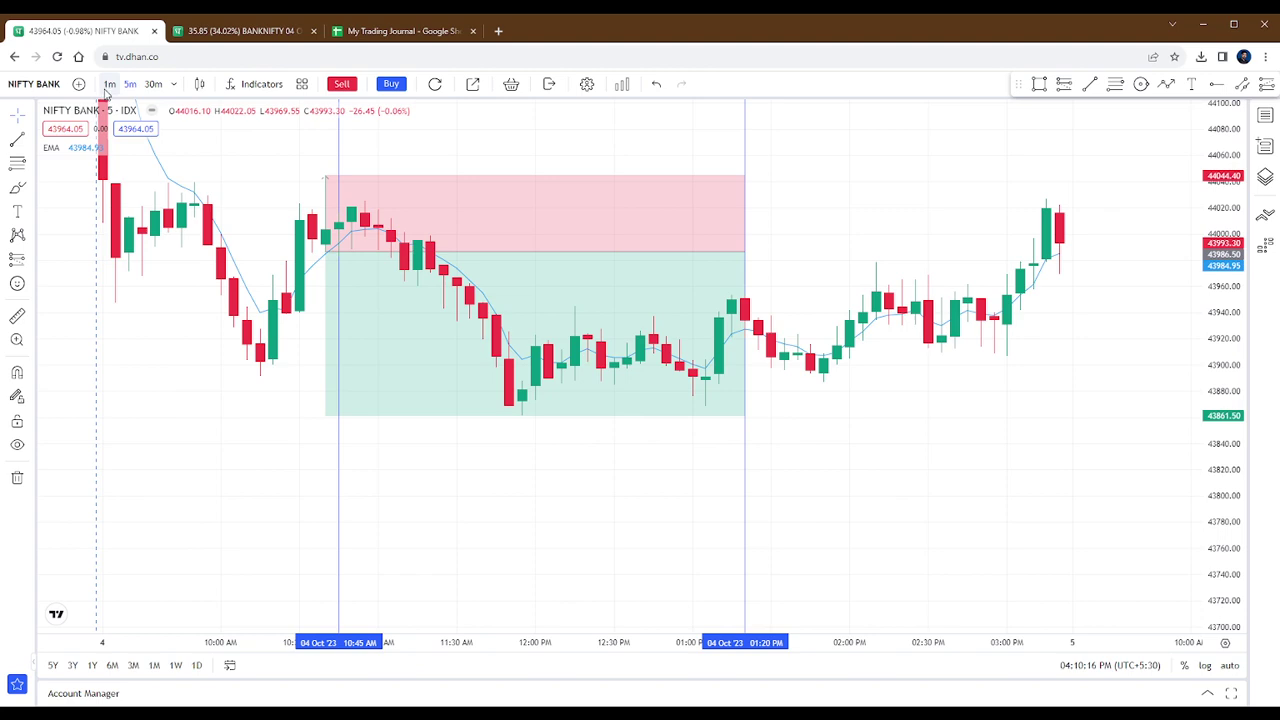
Switch the NIFTY BANK chart to the 1-minute timeframe and bring the 4 October short entry at 10:46 AM into view
{"action": "left_click", "coordinate": [109, 85]}
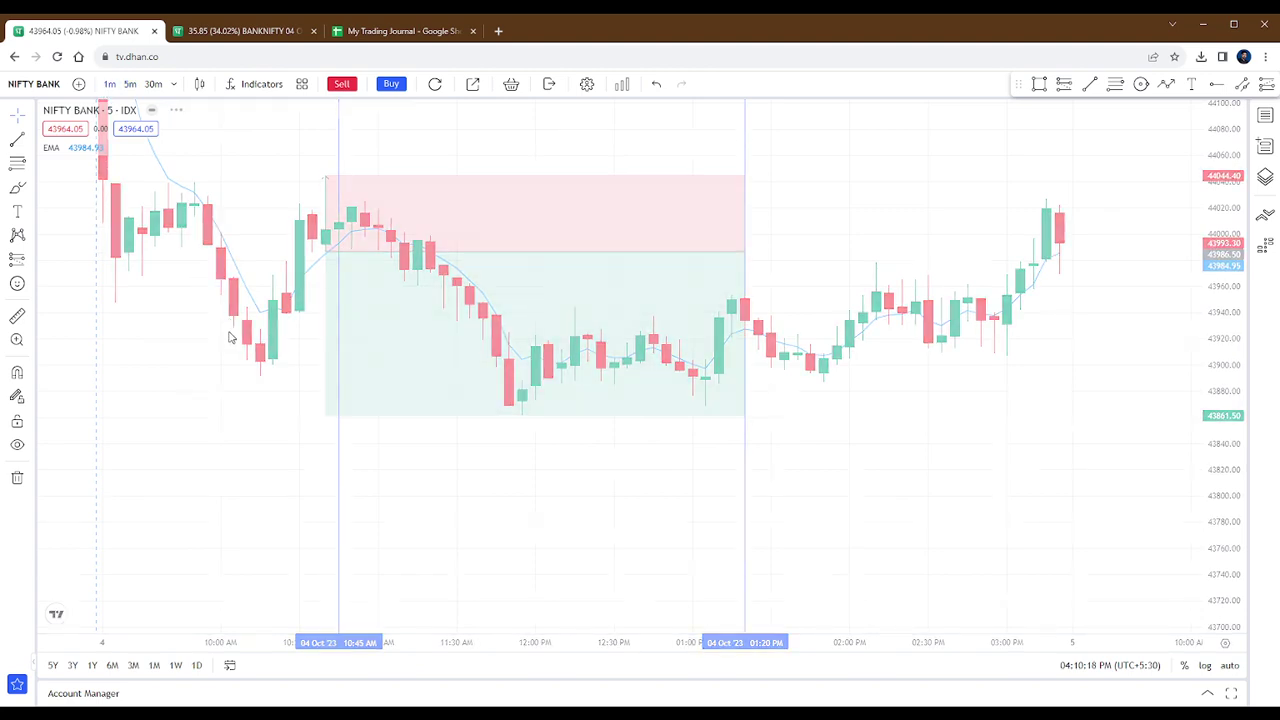
{"action": "scroll", "coordinate": [250, 360], "scroll_direction": "up", "scroll_amount": 5}
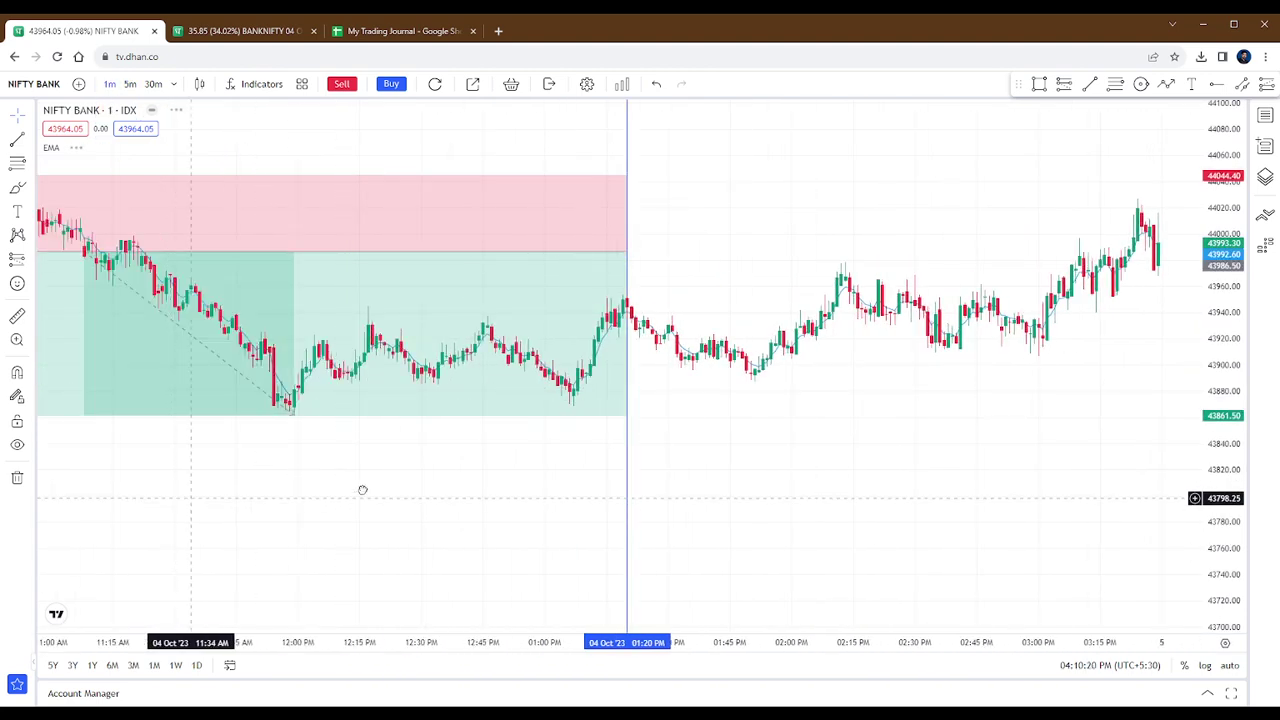
{"action": "left_click_drag", "start_coordinate": [363, 490], "coordinate": [1131, 453]}
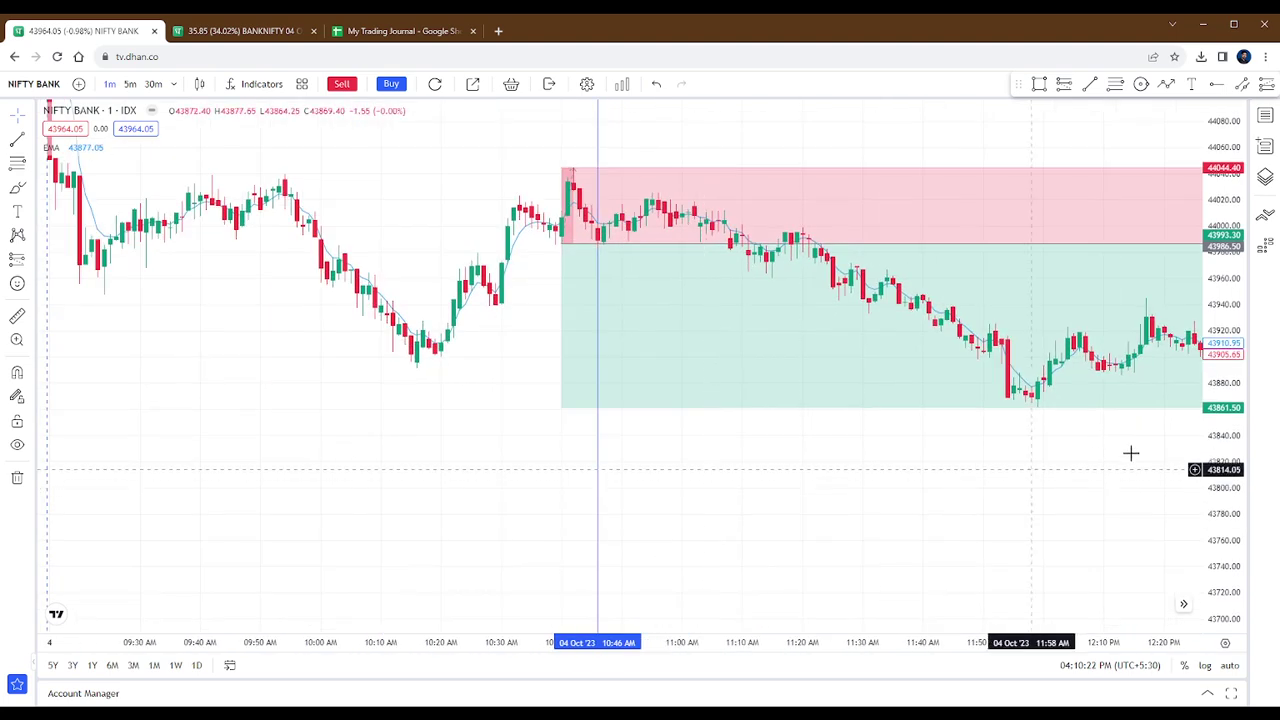
{"action": "scroll", "coordinate": [1160, 440], "scroll_direction": "up", "scroll_amount": 3}
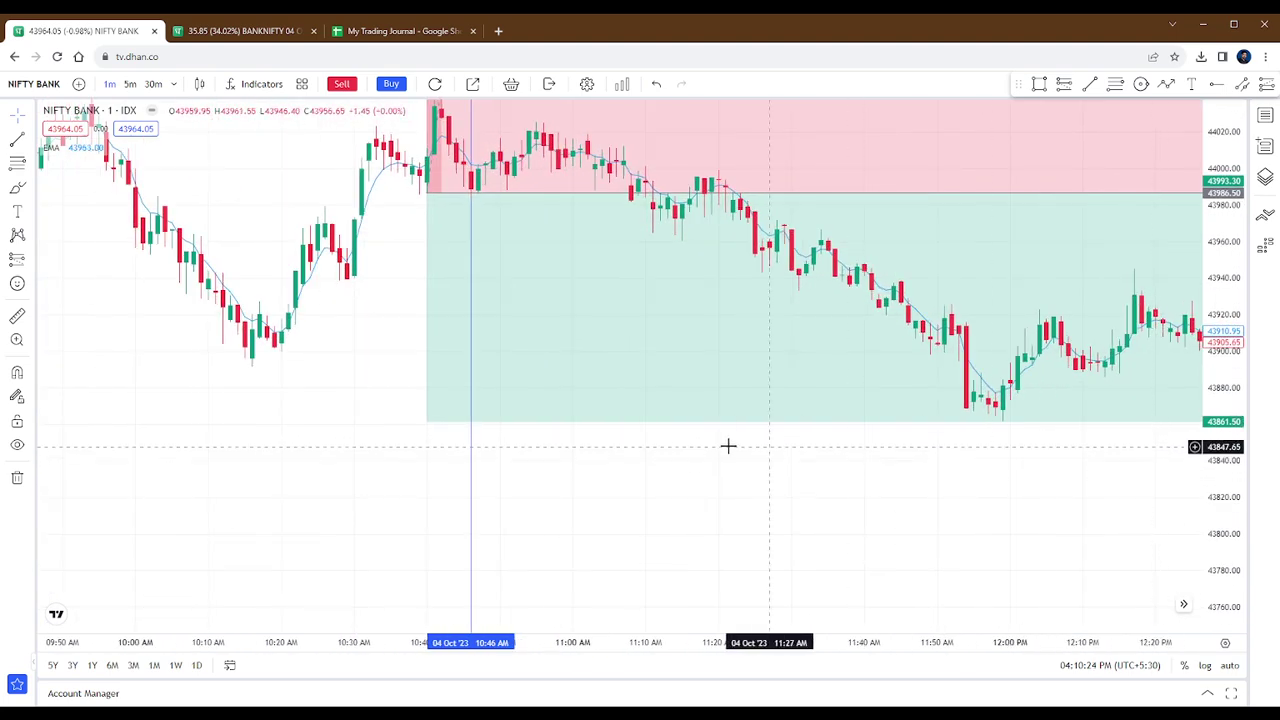
{"action": "left_click_drag", "start_coordinate": [728, 446], "coordinate": [826, 540]}
{"action": "scroll", "coordinate": [826, 540], "scroll_direction": "up", "scroll_amount": 3}
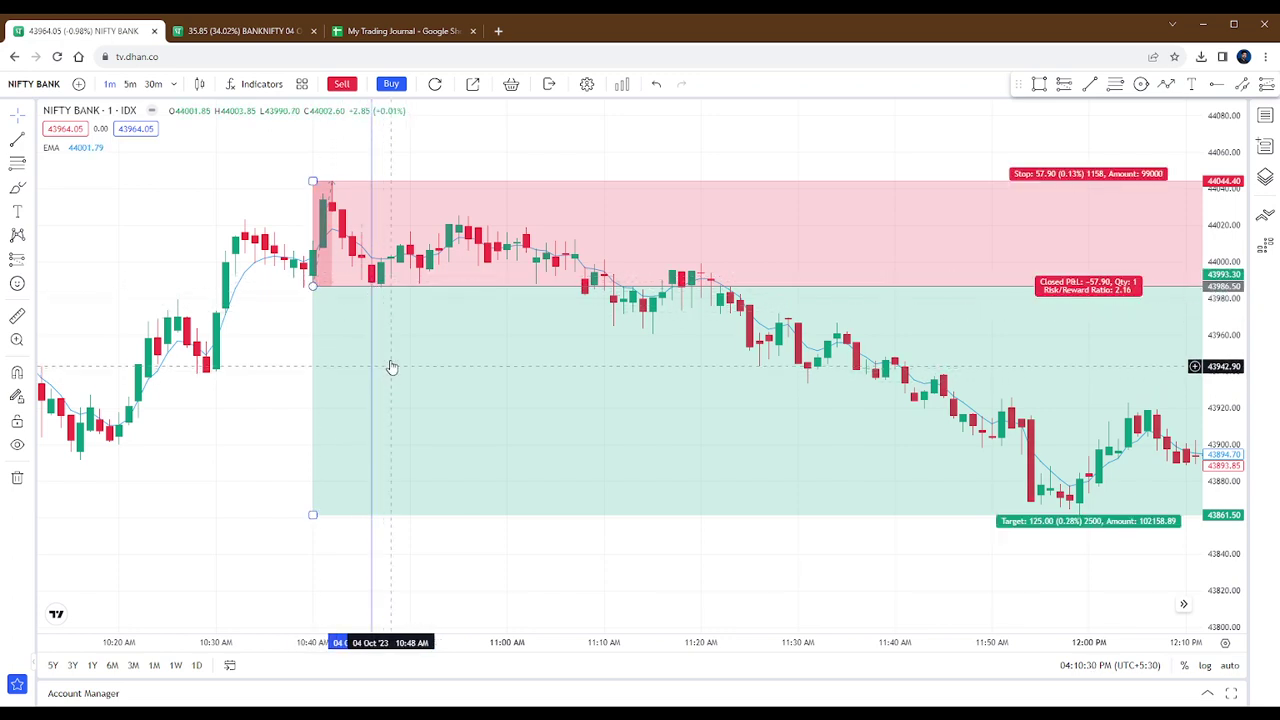
Examine the 10:46 AM entry candle on the 1-minute chart and the price move from there towards the target
{"action": "left_click", "coordinate": [371, 287]}
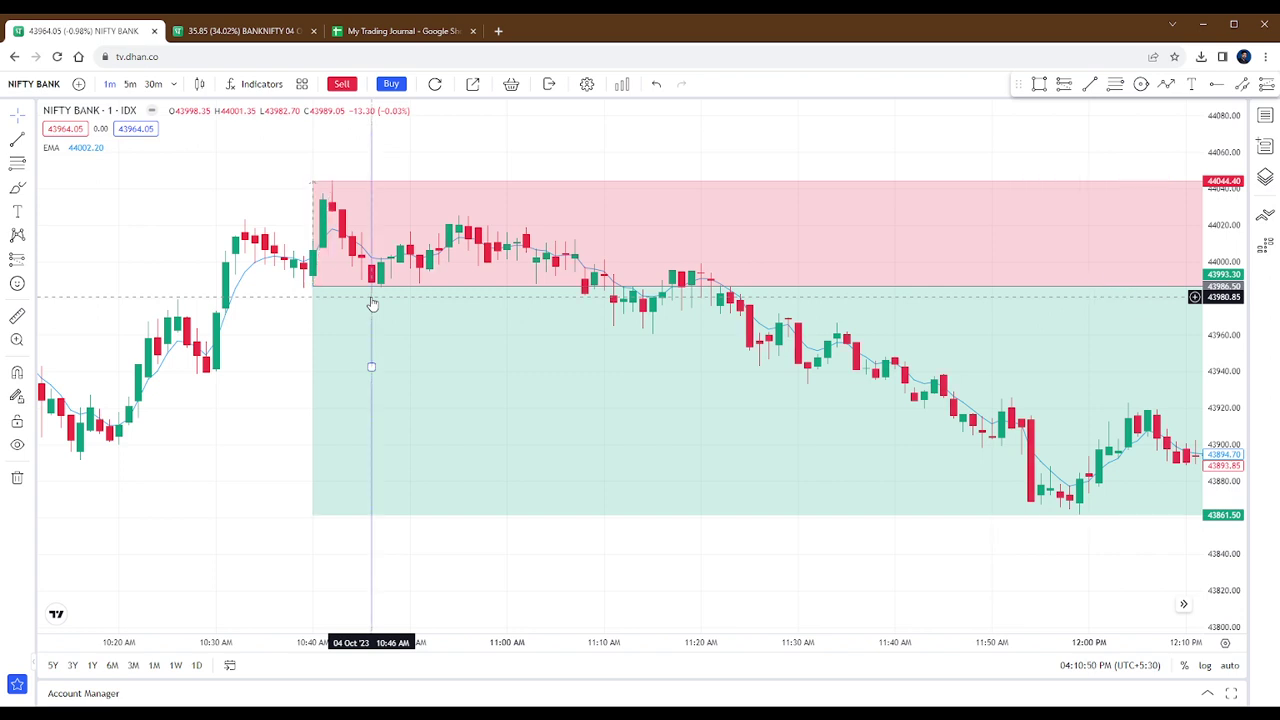
{"action": "left_click", "coordinate": [371, 304]}
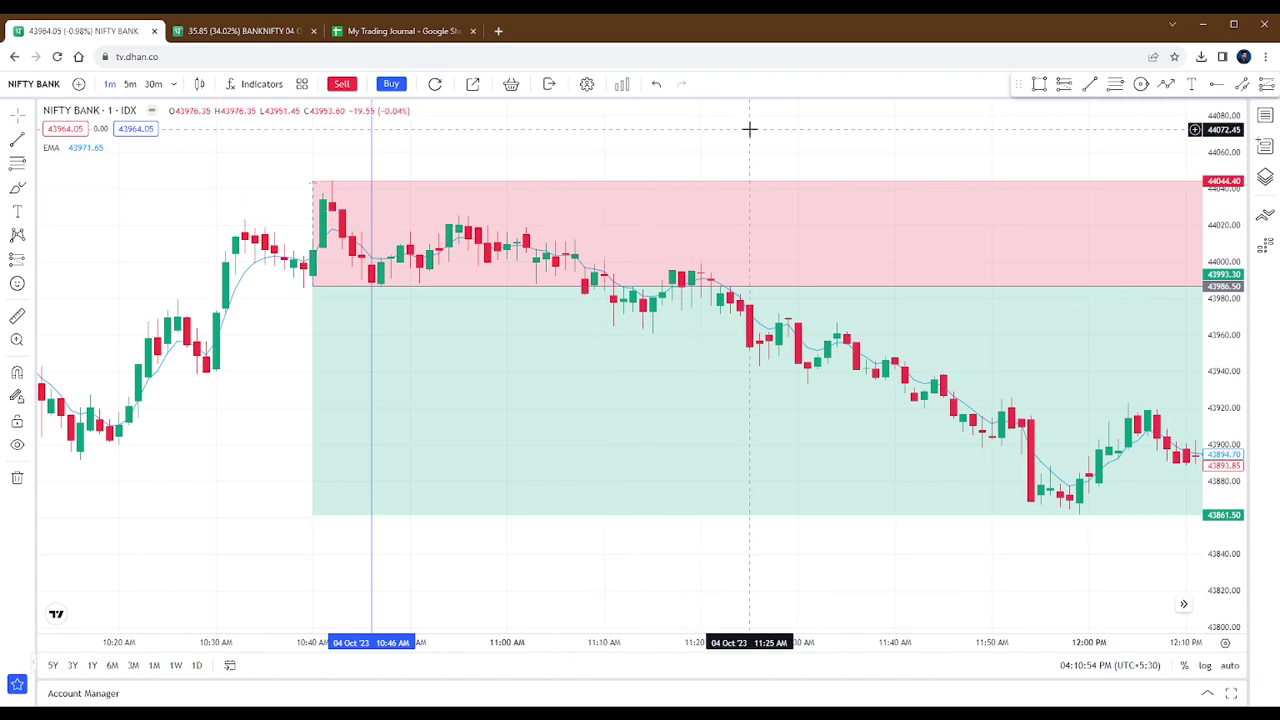
{"action": "left_click_drag", "start_coordinate": [749, 129], "coordinate": [646, 234]}
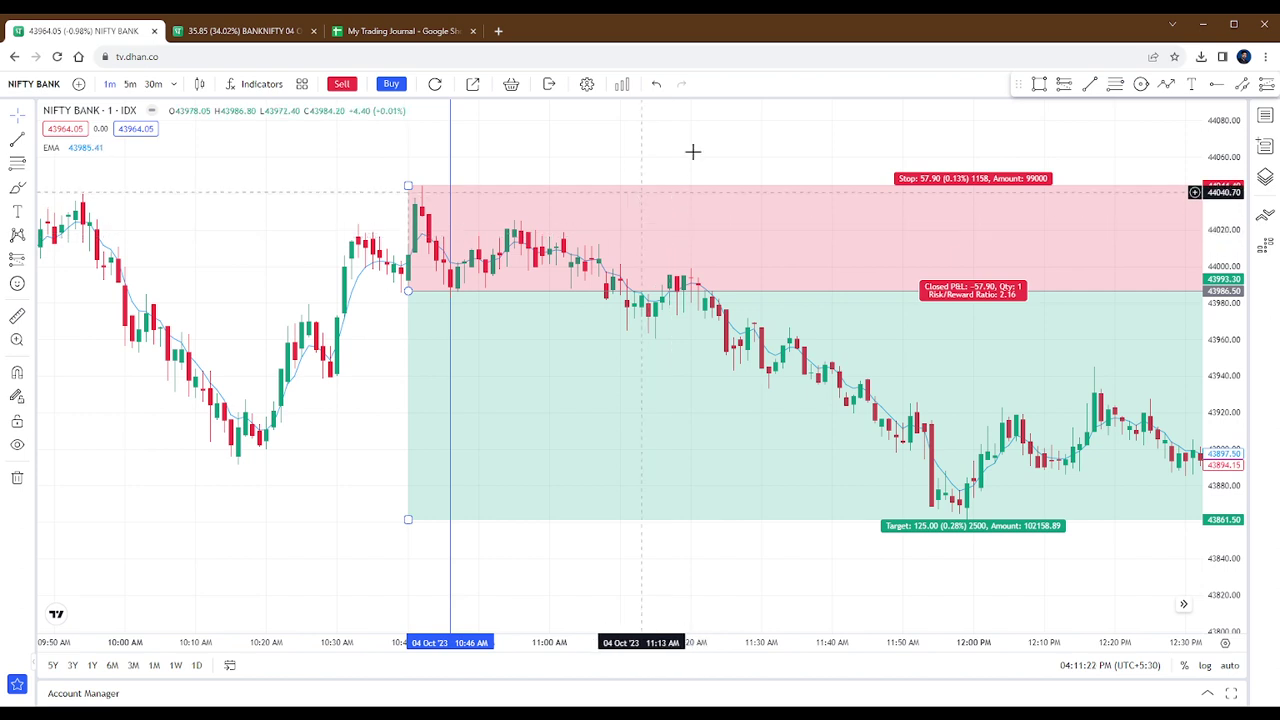
{"action": "left_click_drag", "start_coordinate": [723, 140], "coordinate": [589, 151]}
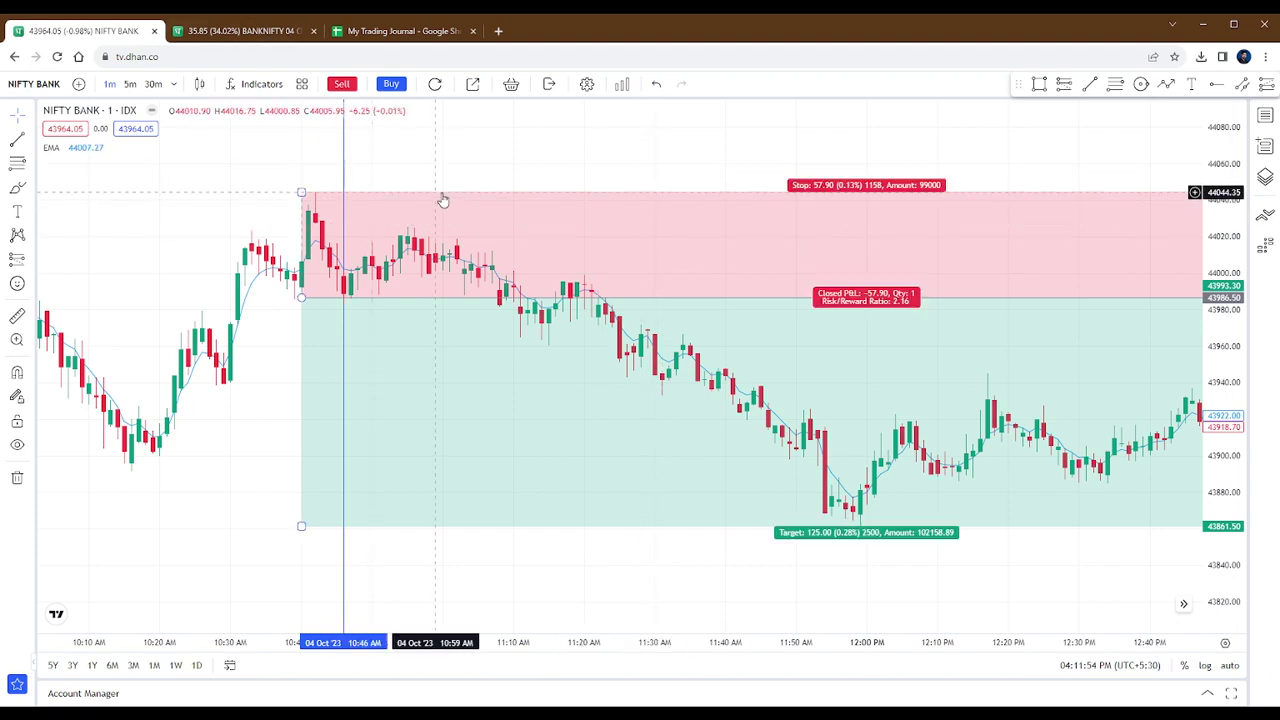
{"action": "left_click_drag", "start_coordinate": [520, 177], "coordinate": [451, 157]}
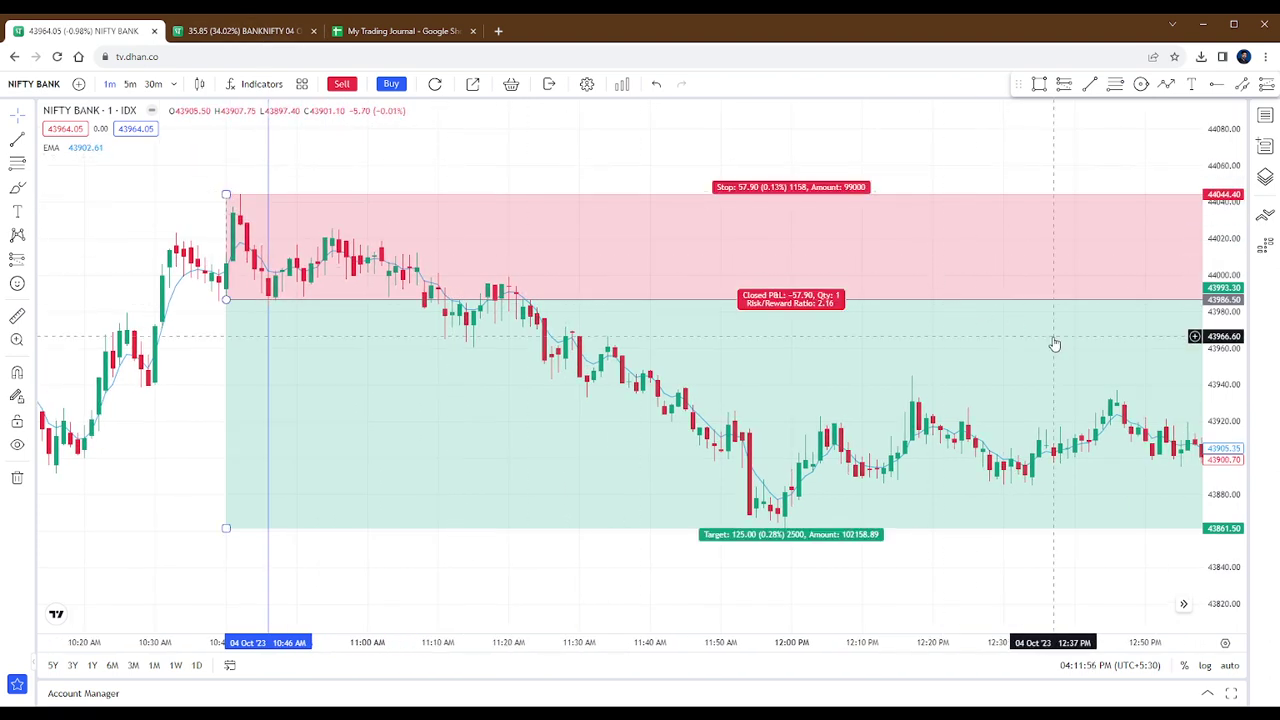
{"action": "scroll", "coordinate": [1128, 337], "scroll_direction": "down", "scroll_amount": 3}
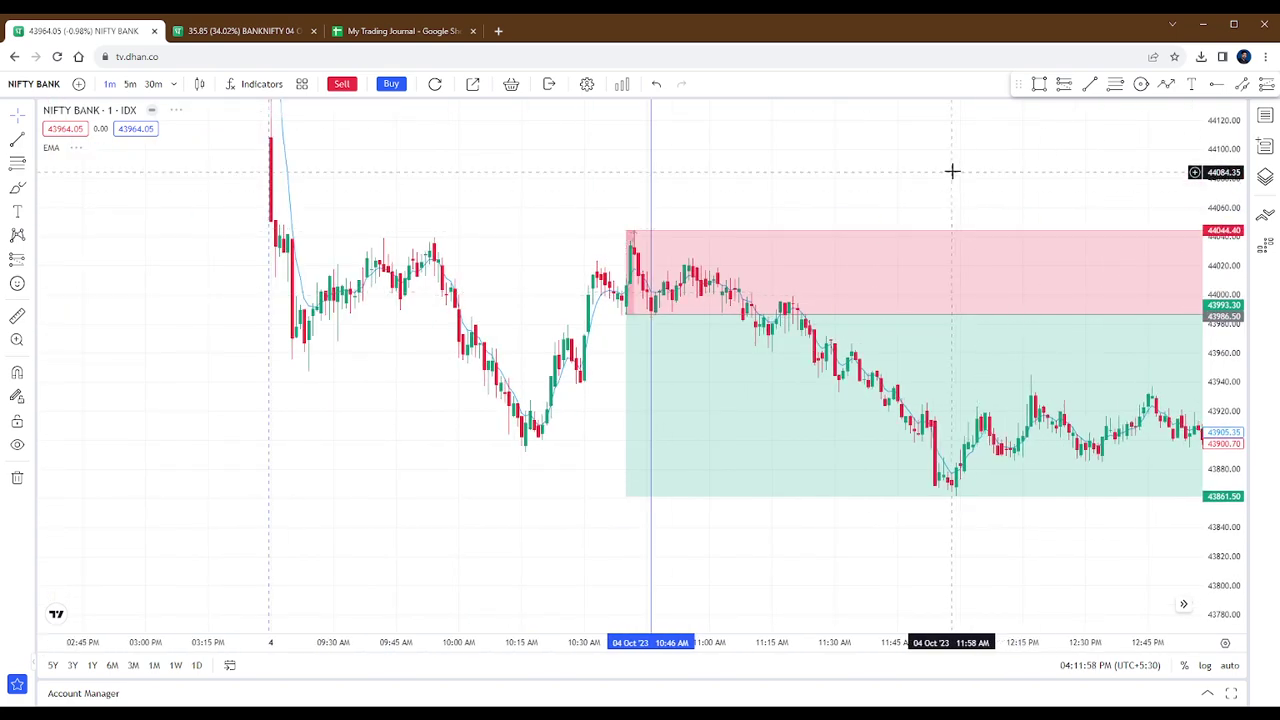
{"action": "left_click_drag", "start_coordinate": [951, 171], "coordinate": [585, 131]}
Check the BANKNIFTY 04 OCT 44000 PUT chart's trade against the 10:46 AM short entry on the NIFTY BANK chart
{"action": "left_click", "coordinate": [247, 31]}
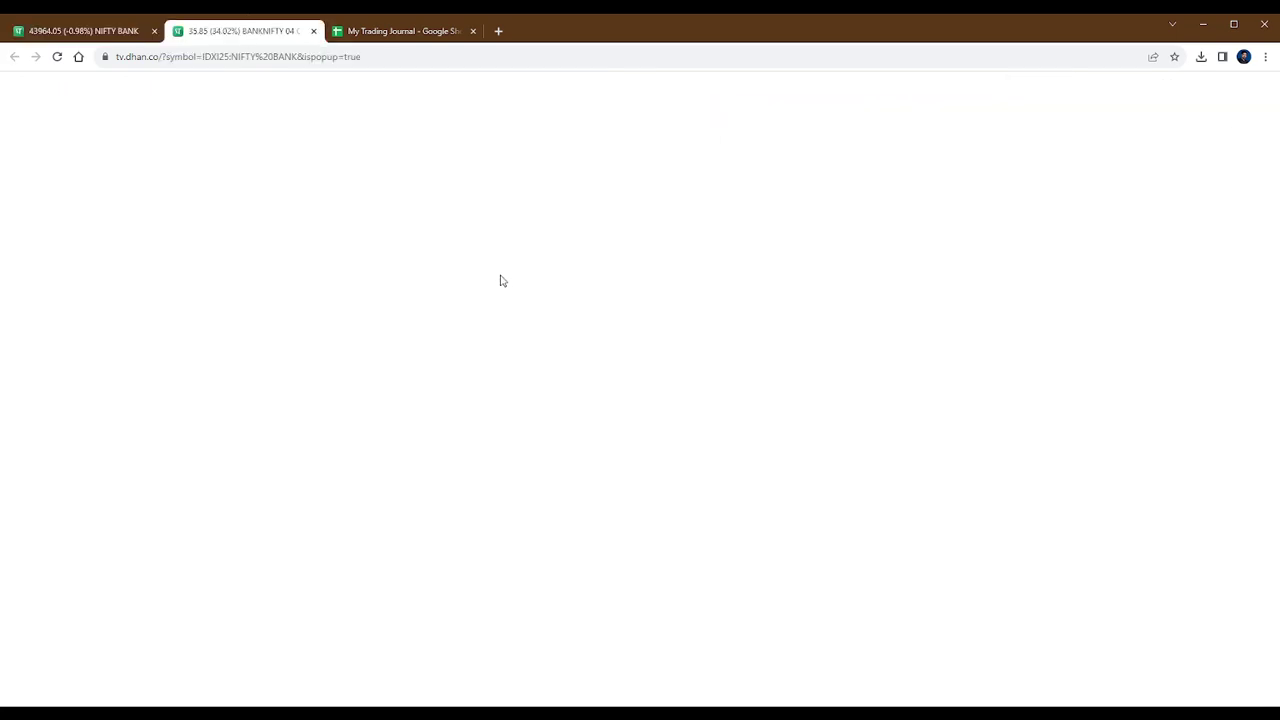
{"action": "left_click_drag", "start_coordinate": [577, 289], "coordinate": [703, 294]}
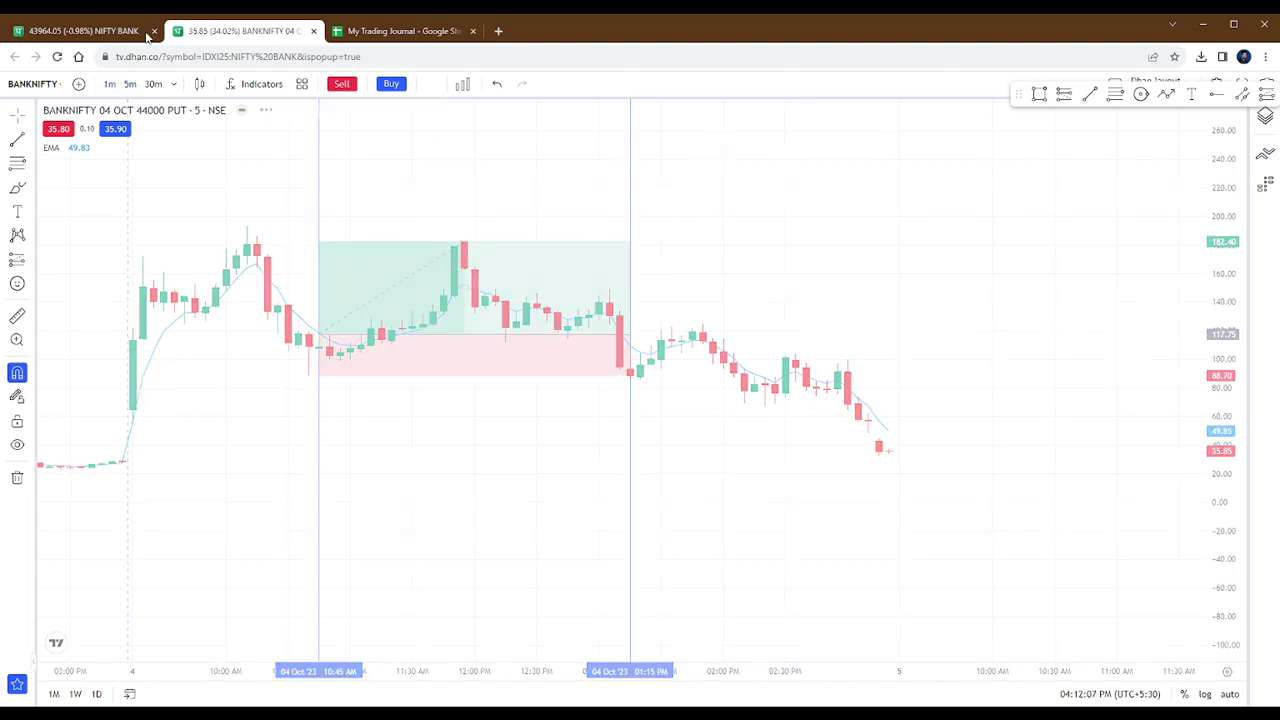
{"action": "left_click", "coordinate": [114, 33]}
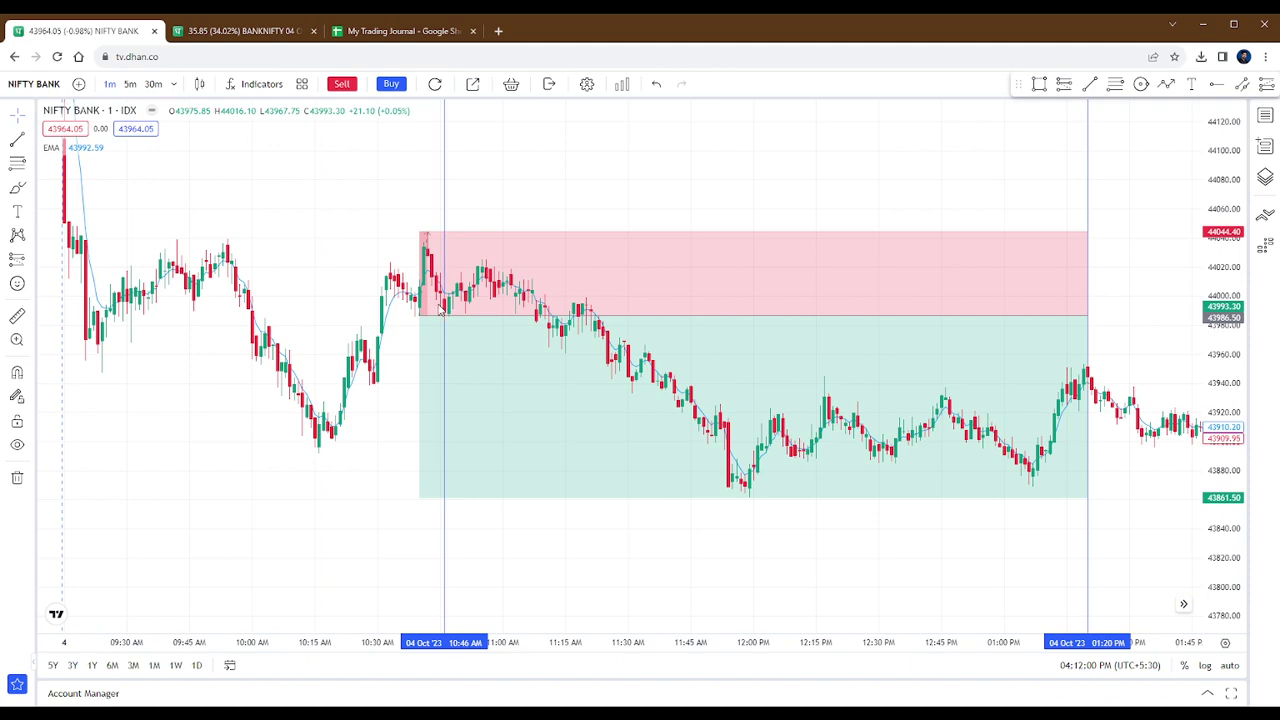
{"action": "scroll", "coordinate": [440, 308], "scroll_direction": "up", "scroll_amount": 2}
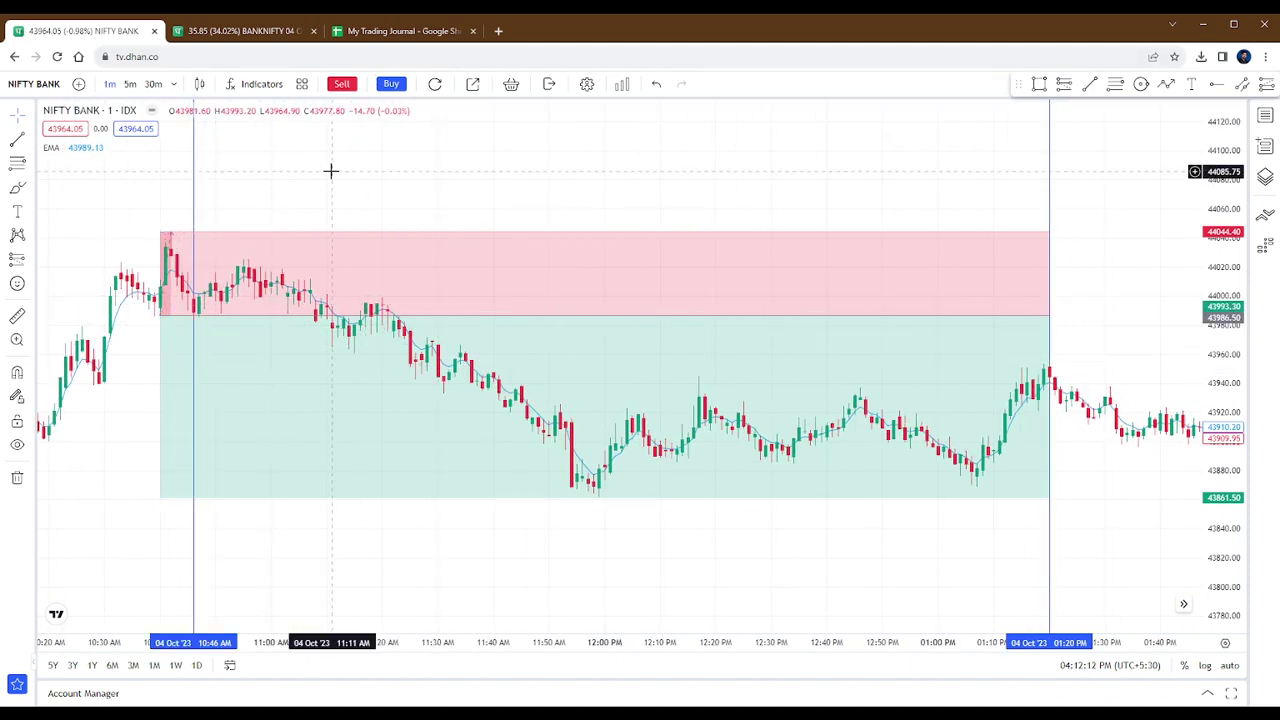
{"action": "left_click_drag", "start_coordinate": [331, 171], "coordinate": [549, 166]}
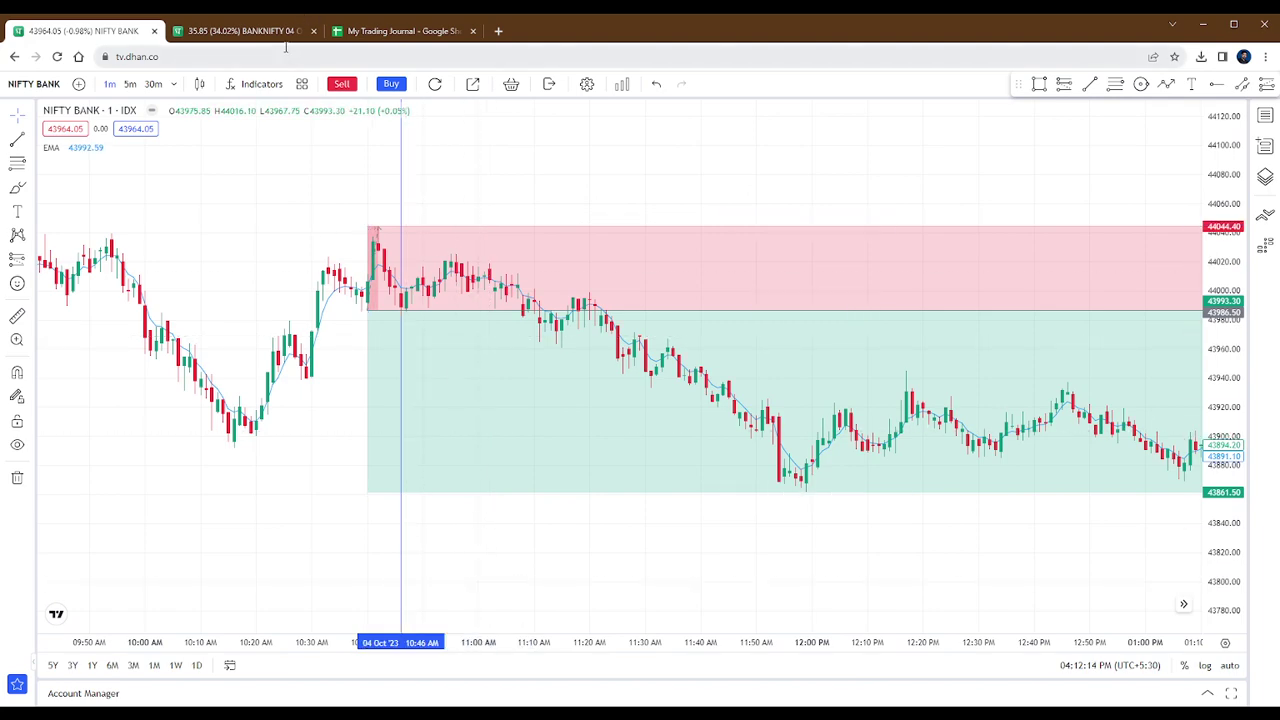
Set the BANKNIFTY 04 OCT 44000 PUT chart to the 1-minute timeframe and display its long position from 10:46 AM
{"action": "left_click", "coordinate": [277, 33]}
{"action": "key", "text": "1"}
{"action": "key", "text": "Return"}
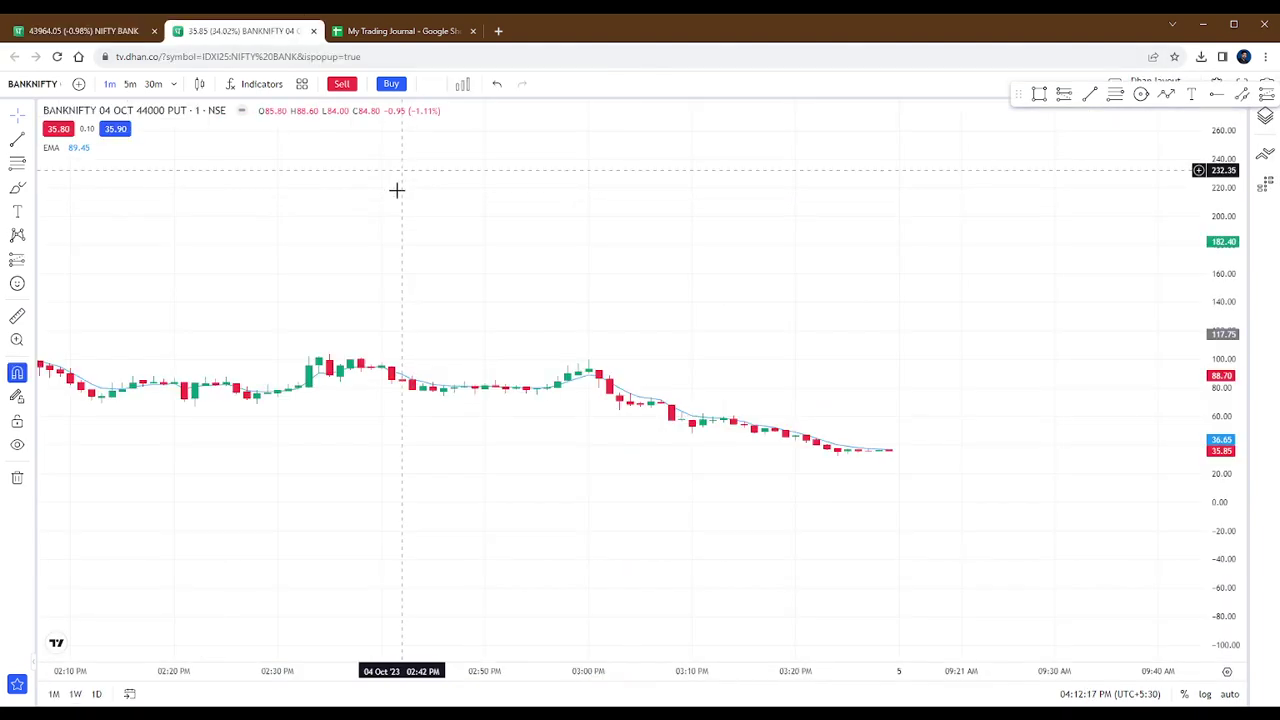
{"action": "left_click_drag", "start_coordinate": [579, 254], "coordinate": [1190, 300]}
{"action": "left_click_drag", "start_coordinate": [386, 474], "coordinate": [1133, 467]}
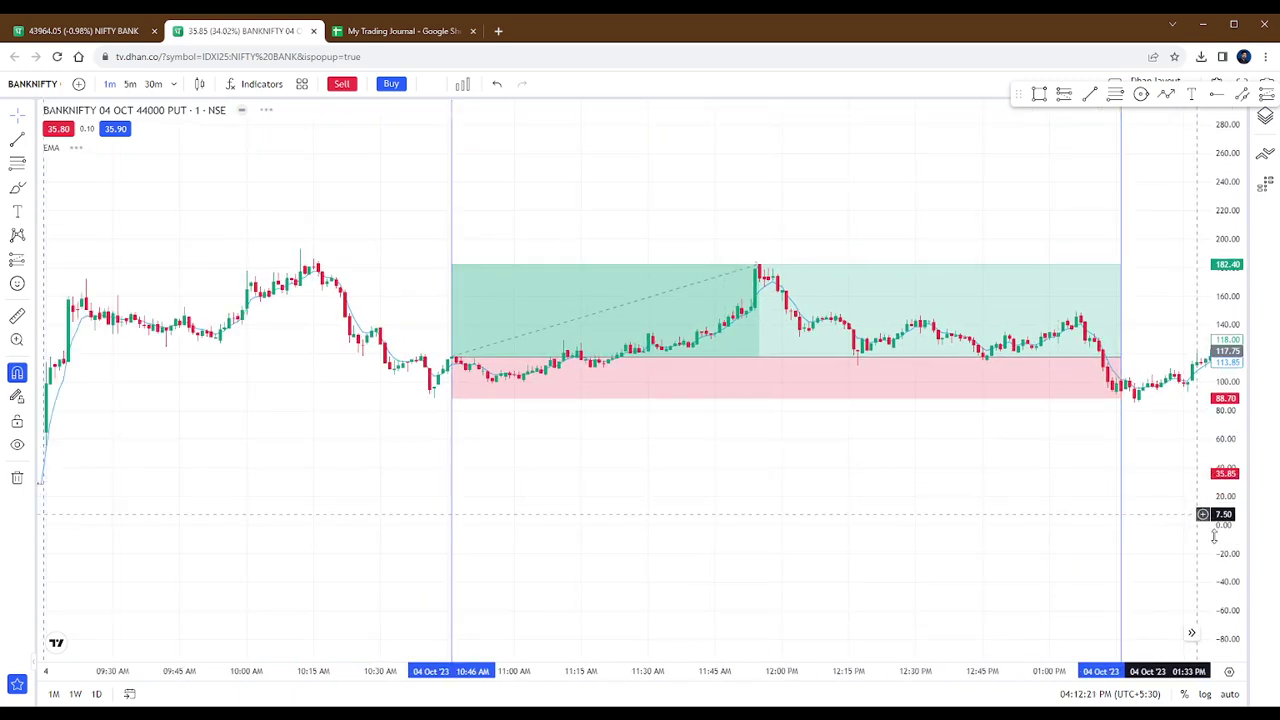
{"action": "left_click_drag", "start_coordinate": [1215, 510], "coordinate": [1148, 331]}
{"action": "scroll", "coordinate": [840, 310], "scroll_direction": "up", "scroll_amount": 3}
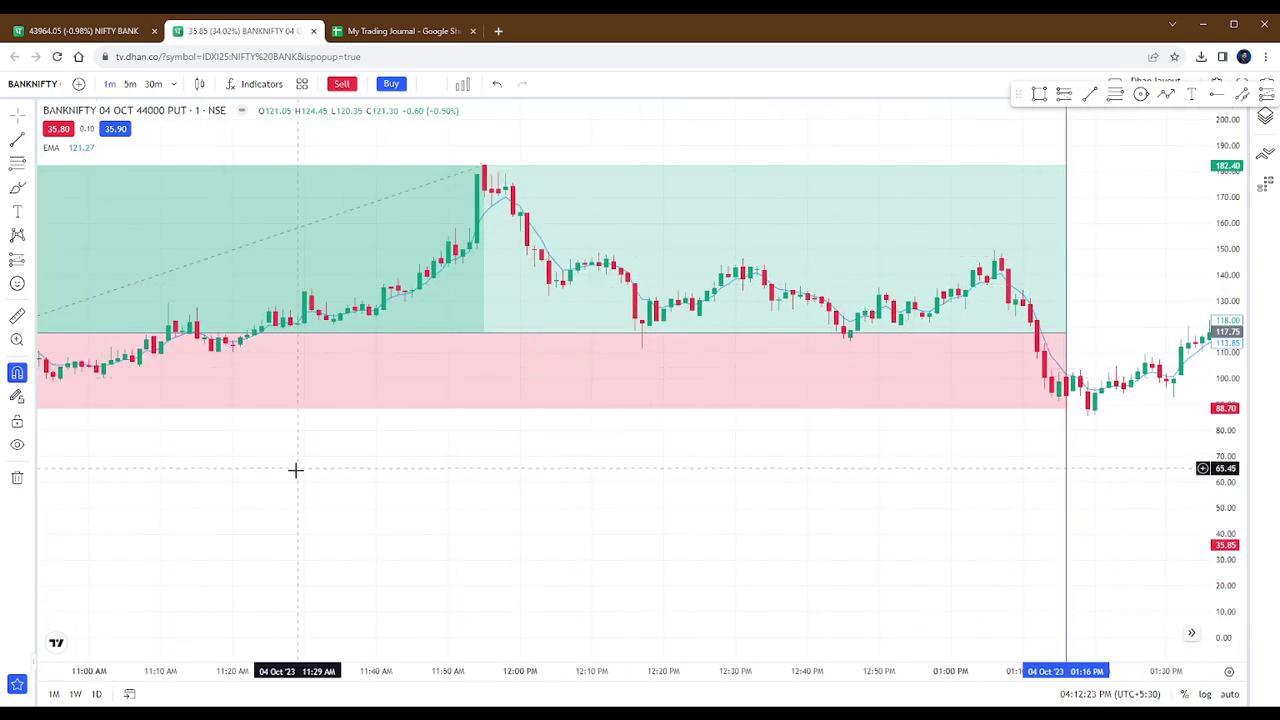
{"action": "left_click_drag", "start_coordinate": [253, 511], "coordinate": [740, 569]}
{"action": "scroll", "coordinate": [449, 455], "scroll_direction": "up", "scroll_amount": 1}
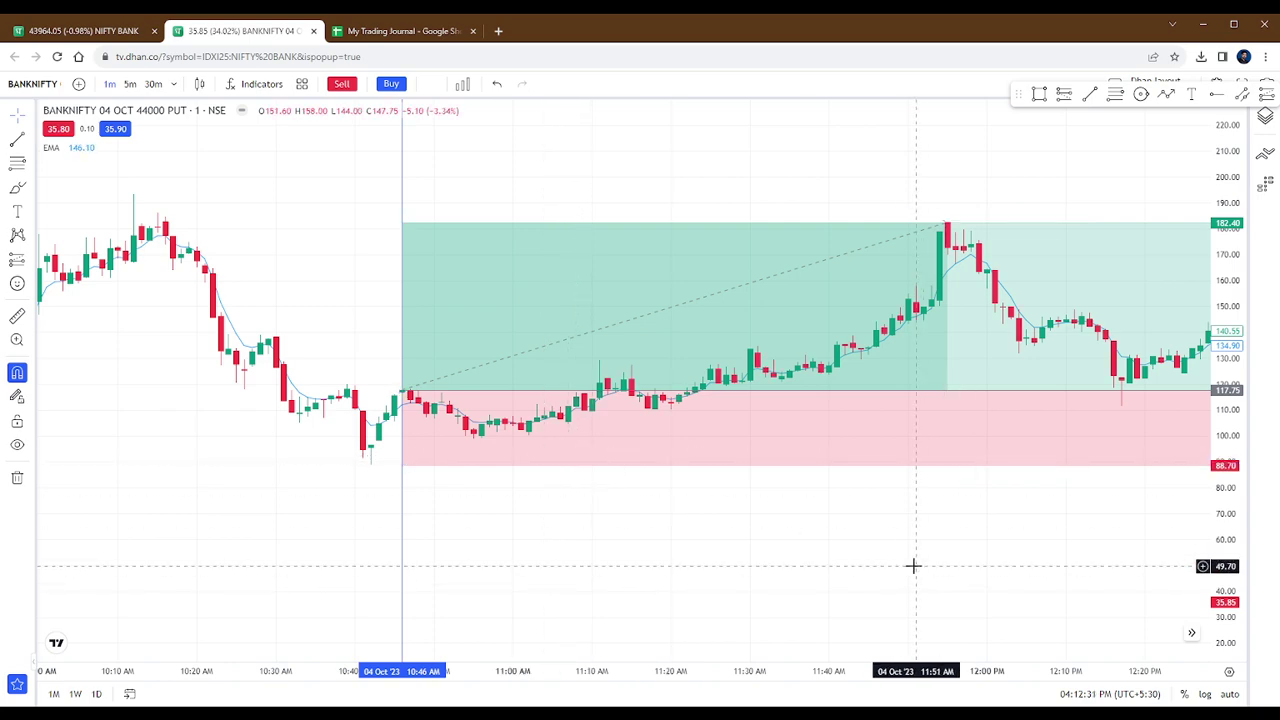
Examine the put option's long position from its 10:46 AM entry past the target peak to the 01:16 PM line
{"action": "left_click_drag", "start_coordinate": [830, 538], "coordinate": [597, 506]}
{"action": "scroll", "coordinate": [669, 520], "scroll_direction": "down", "scroll_amount": 2}
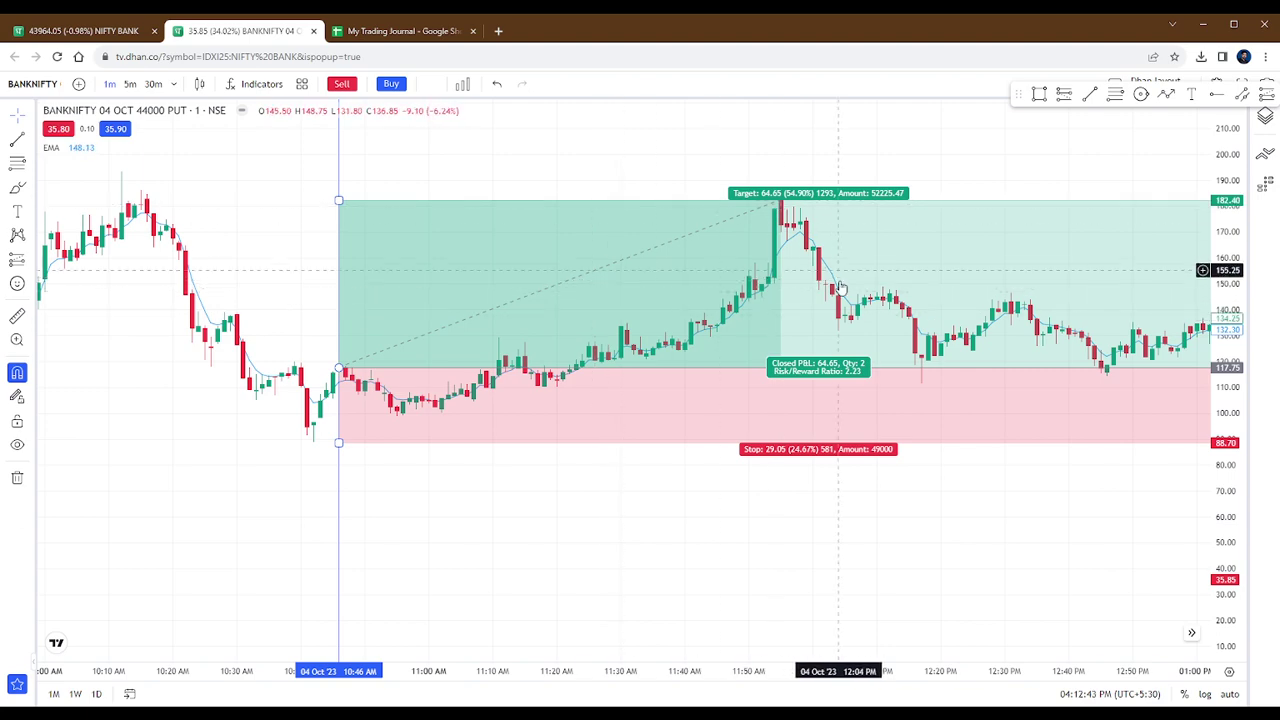
{"action": "left_click_drag", "start_coordinate": [954, 526], "coordinate": [796, 517]}
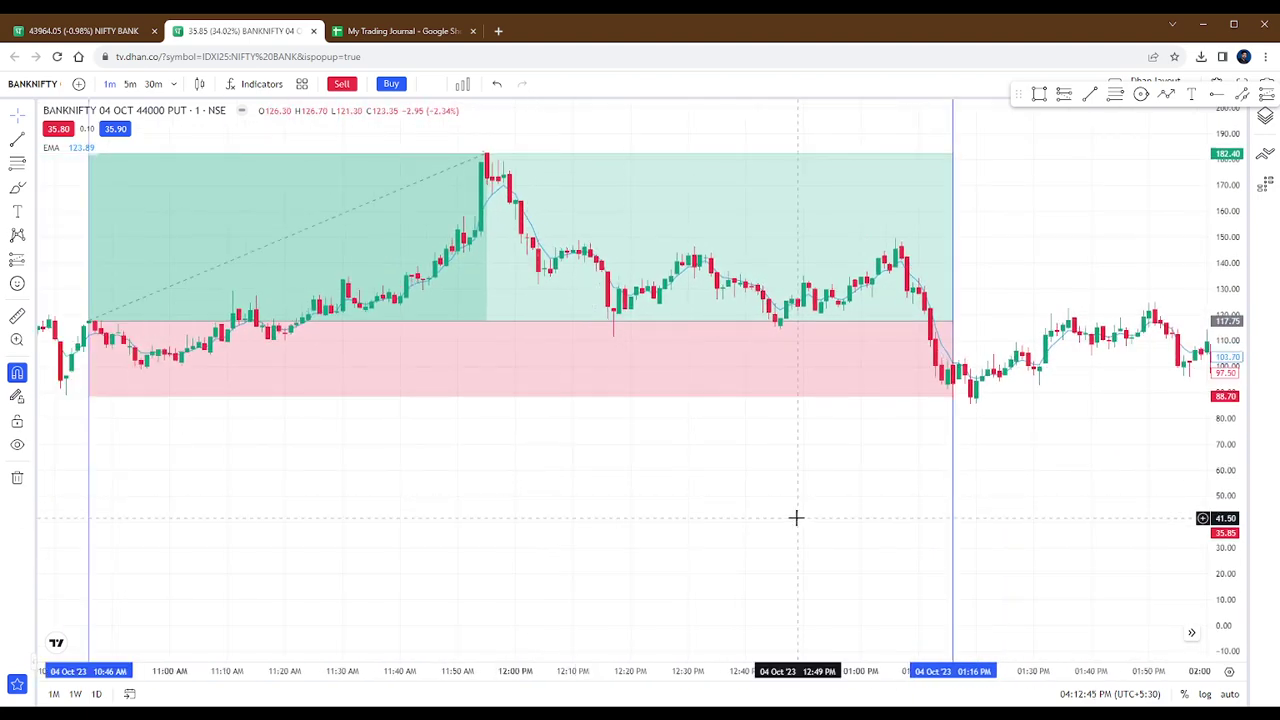
{"action": "scroll", "coordinate": [737, 491], "scroll_direction": "right", "scroll_amount": 5}
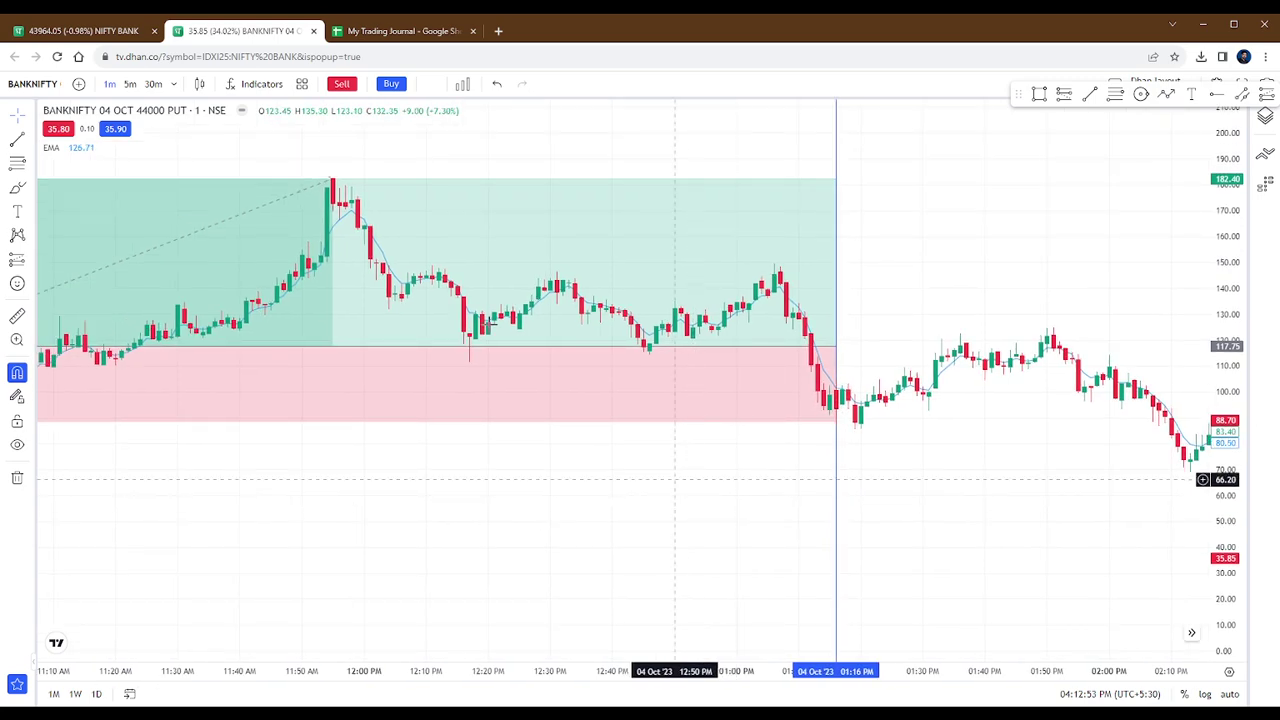
Compare the 01:20 PM end of the NIFTY BANK short with the full long position on the 44000 PUT chart
{"action": "left_click", "coordinate": [50, 32]}
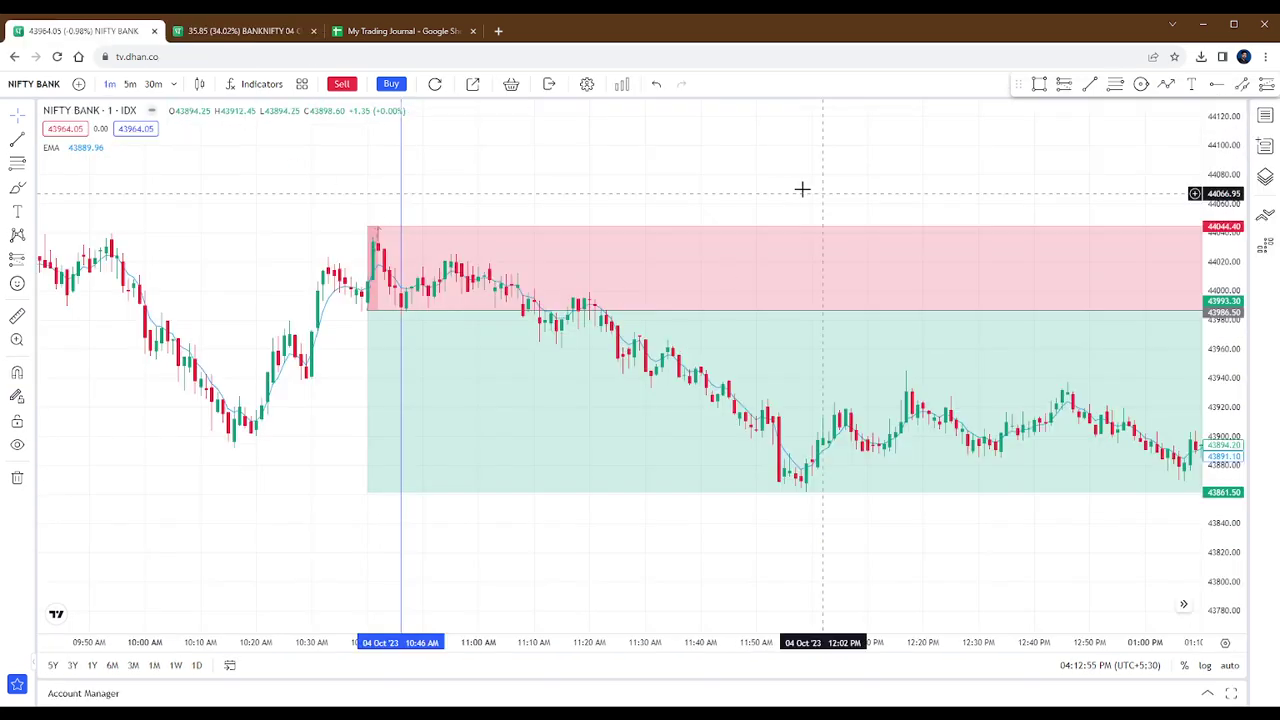
{"action": "left_click_drag", "start_coordinate": [426, 187], "coordinate": [314, 160]}
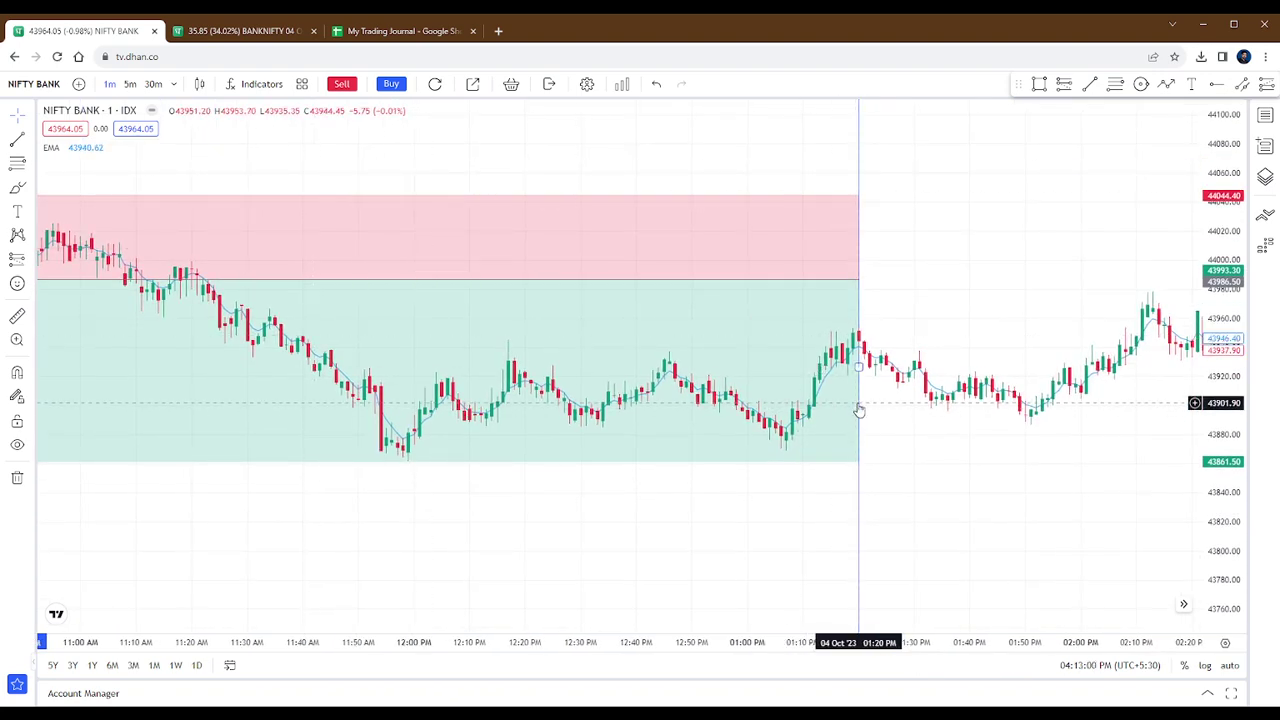
{"action": "scroll", "coordinate": [858, 410], "scroll_direction": "down", "scroll_amount": 2}
{"action": "left_click", "coordinate": [235, 31]}
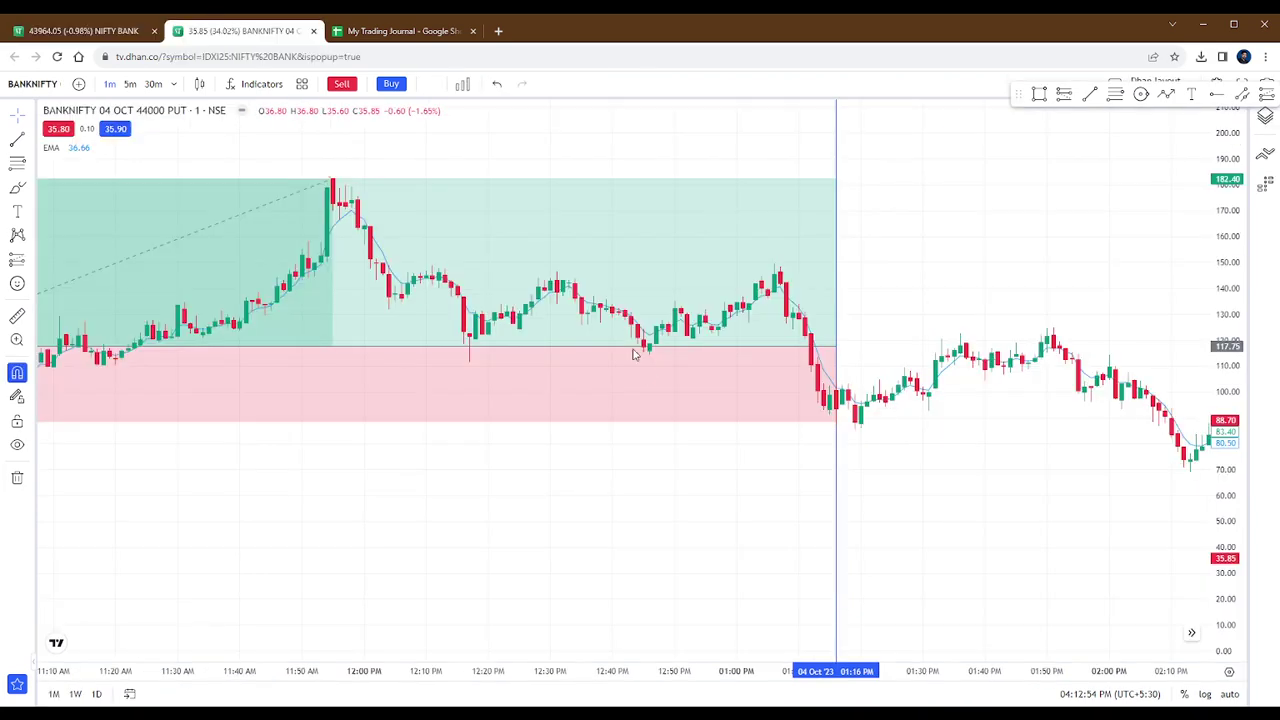
{"action": "scroll", "coordinate": [666, 380], "scroll_direction": "down", "scroll_amount": 3}
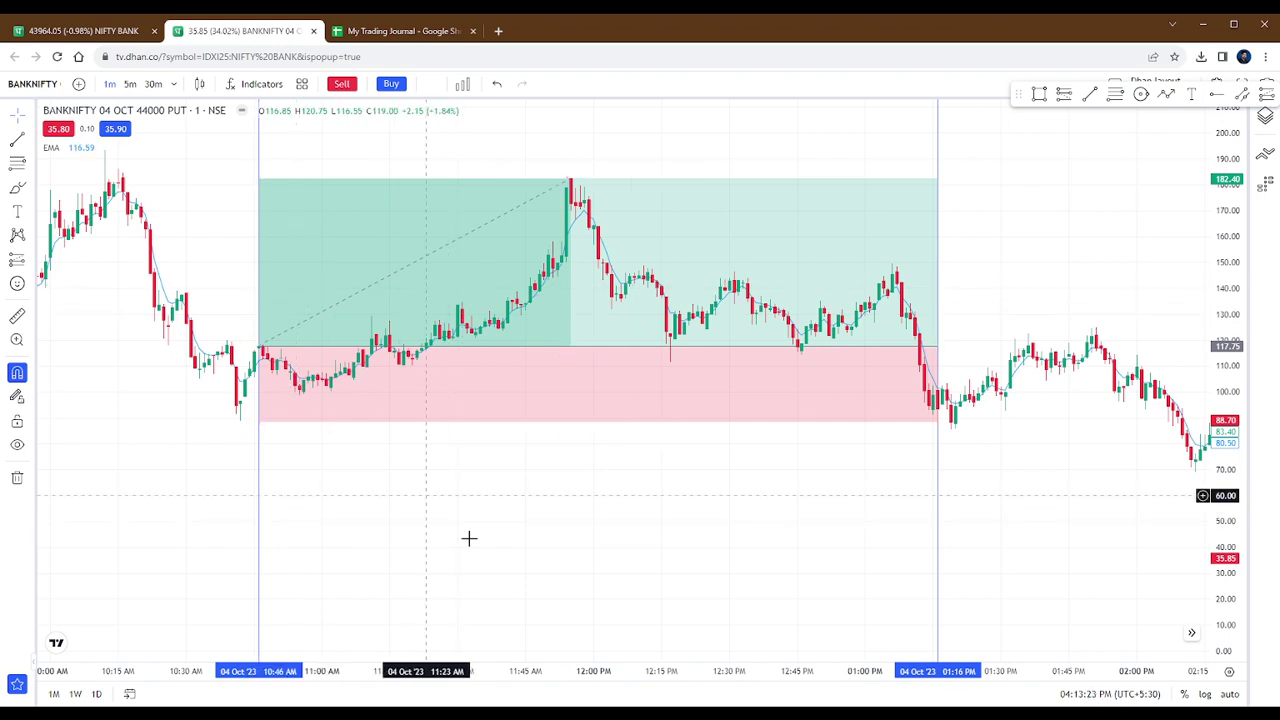
Return to the NIFTY BANK chart and set it to the 5-minute timeframe, showing the whole 4 October session
{"action": "left_click", "coordinate": [126, 32]}
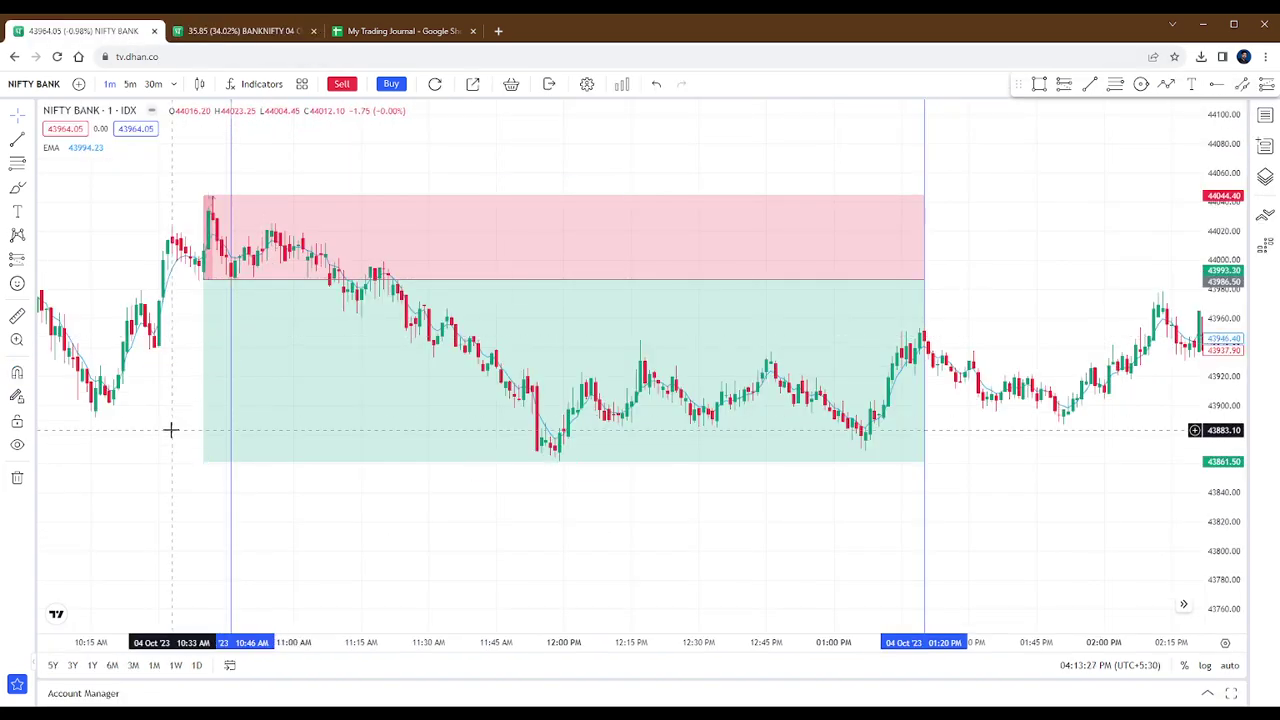
{"action": "left_click_drag", "start_coordinate": [186, 449], "coordinate": [229, 446]}
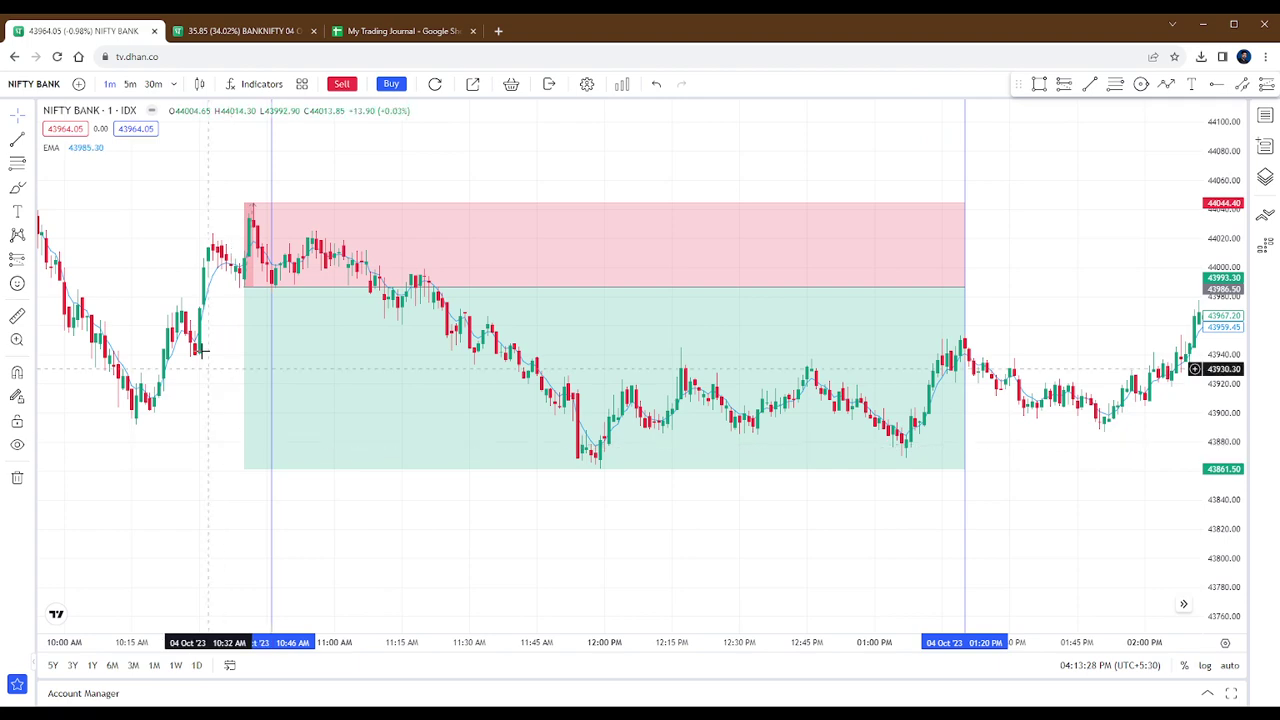
{"action": "left_click", "coordinate": [130, 84]}
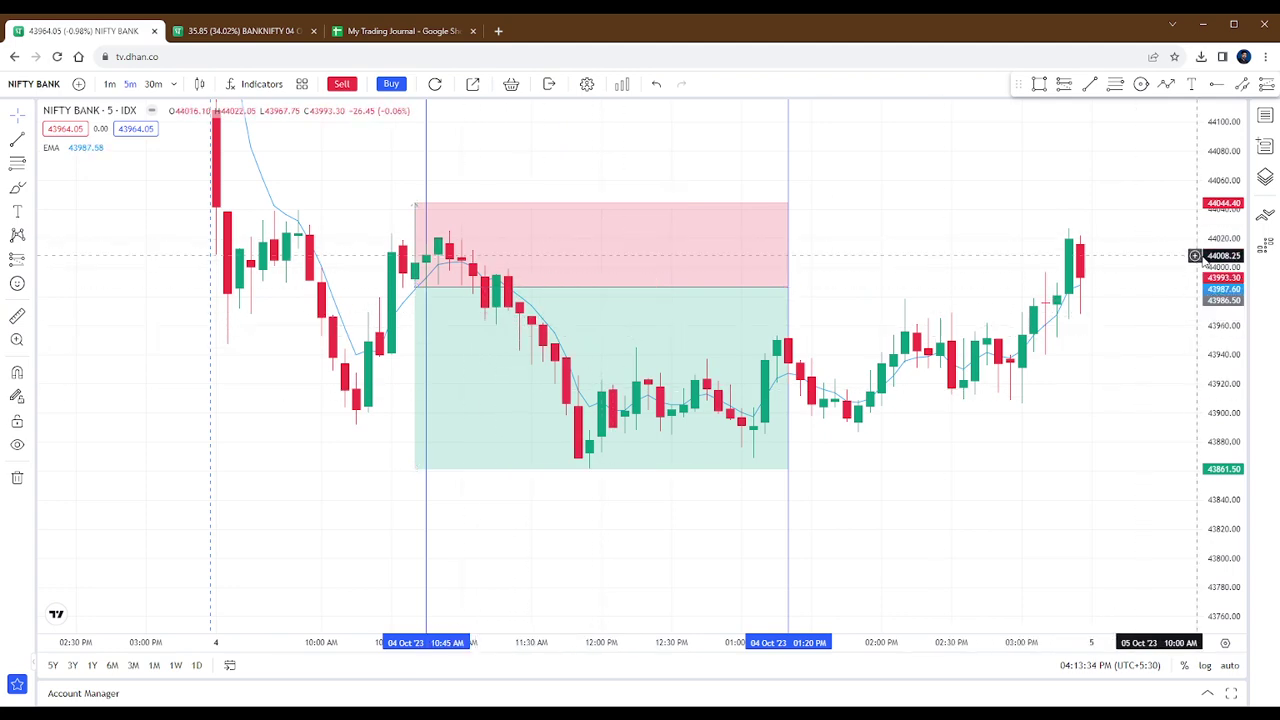
{"action": "left_click_drag", "start_coordinate": [1212, 262], "coordinate": [1212, 472]}
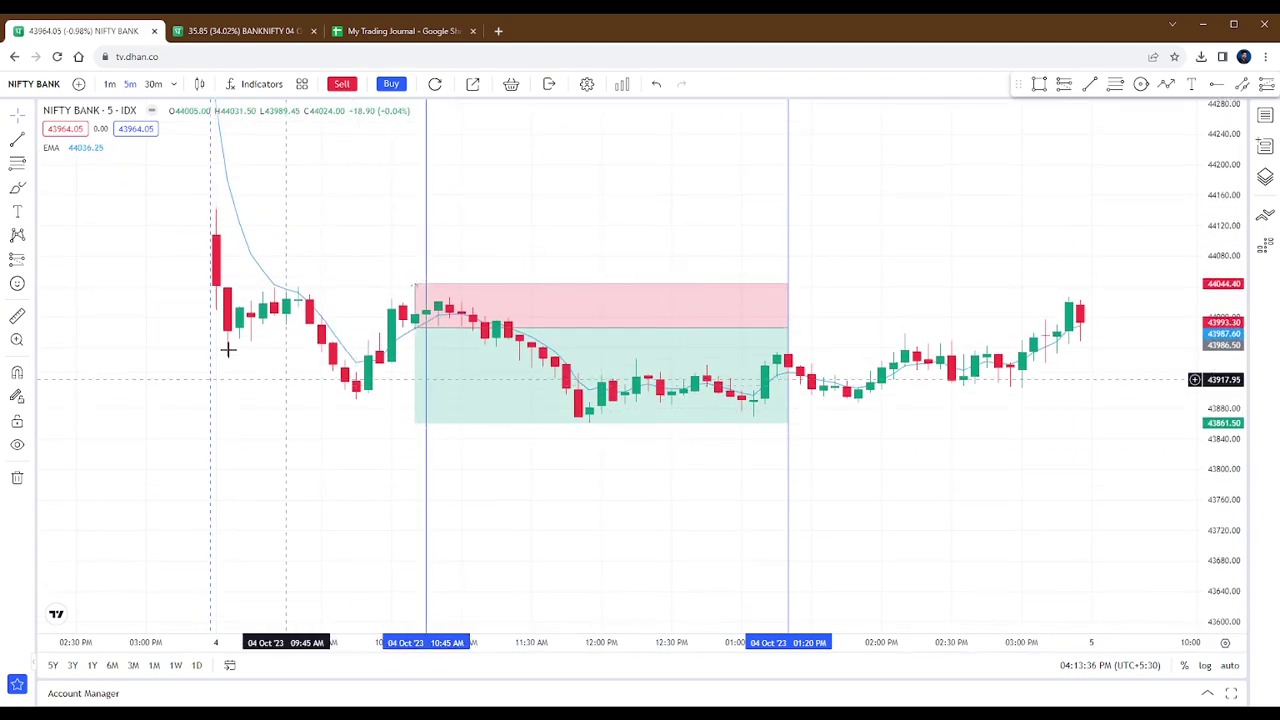
Examine the 4 October session on the NIFTY BANK 5-minute chart, from the opening drop through the short position between 10:45 AM and 01:20 PM
{"action": "left_click_drag", "start_coordinate": [226, 349], "coordinate": [226, 531]}
{"action": "left_click_drag", "start_coordinate": [217, 434], "coordinate": [205, 272]}
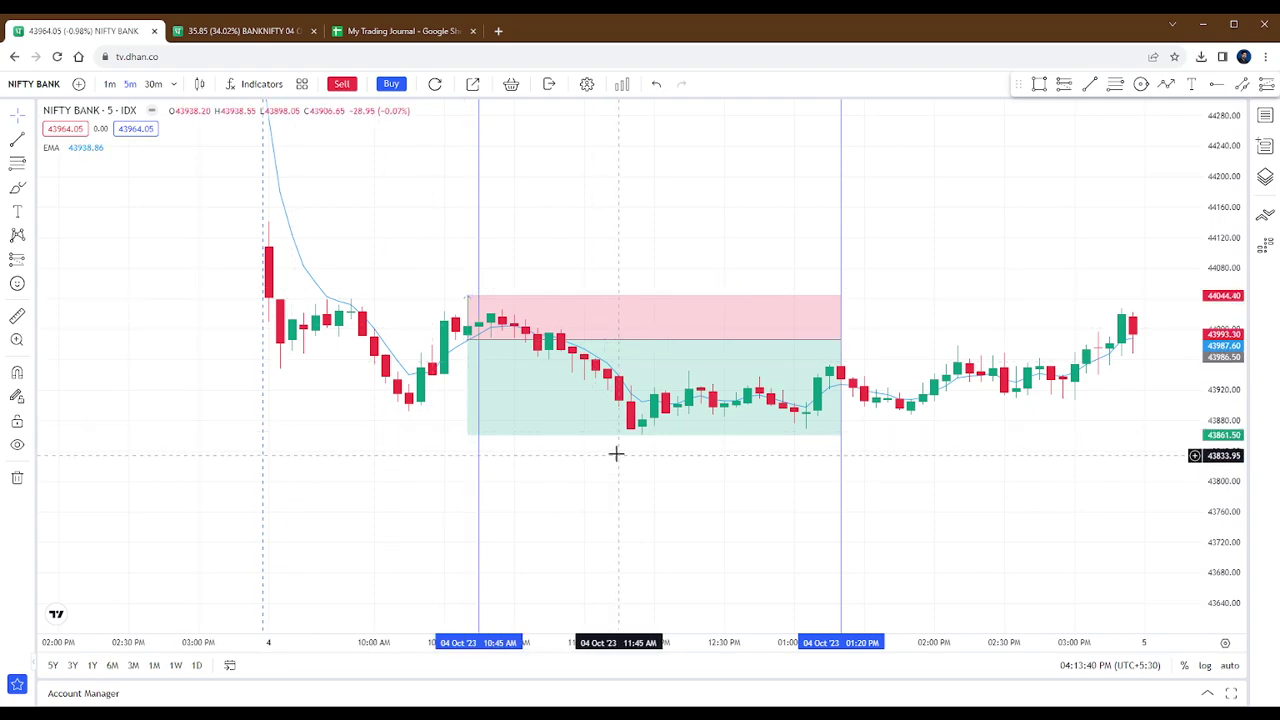
{"action": "scroll", "coordinate": [651, 470], "scroll_direction": "down", "scroll_amount": 2}
{"action": "scroll", "coordinate": [391, 411], "scroll_direction": "up", "scroll_amount": 2}
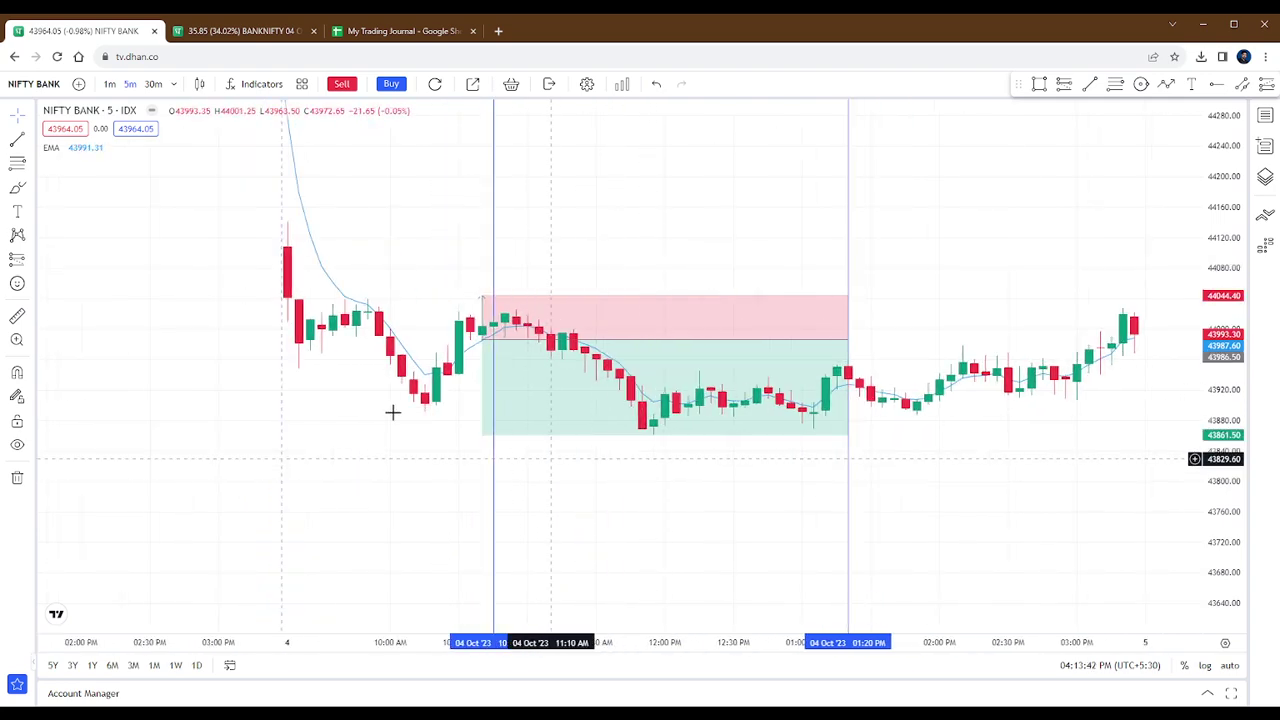
{"action": "scroll", "coordinate": [362, 349], "scroll_direction": "right", "scroll_amount": 2}
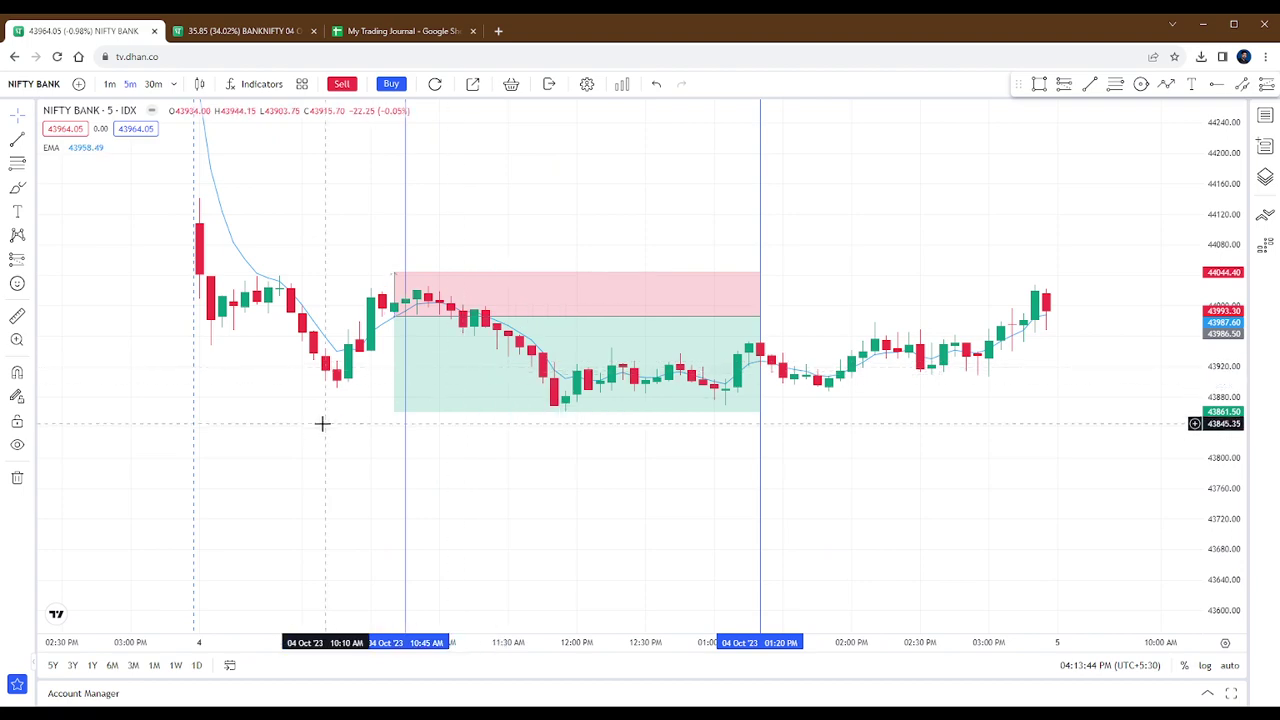
{"action": "scroll", "coordinate": [245, 448], "scroll_direction": "right", "scroll_amount": 1}
{"action": "scroll", "coordinate": [245, 451], "scroll_direction": "down", "scroll_amount": 1}
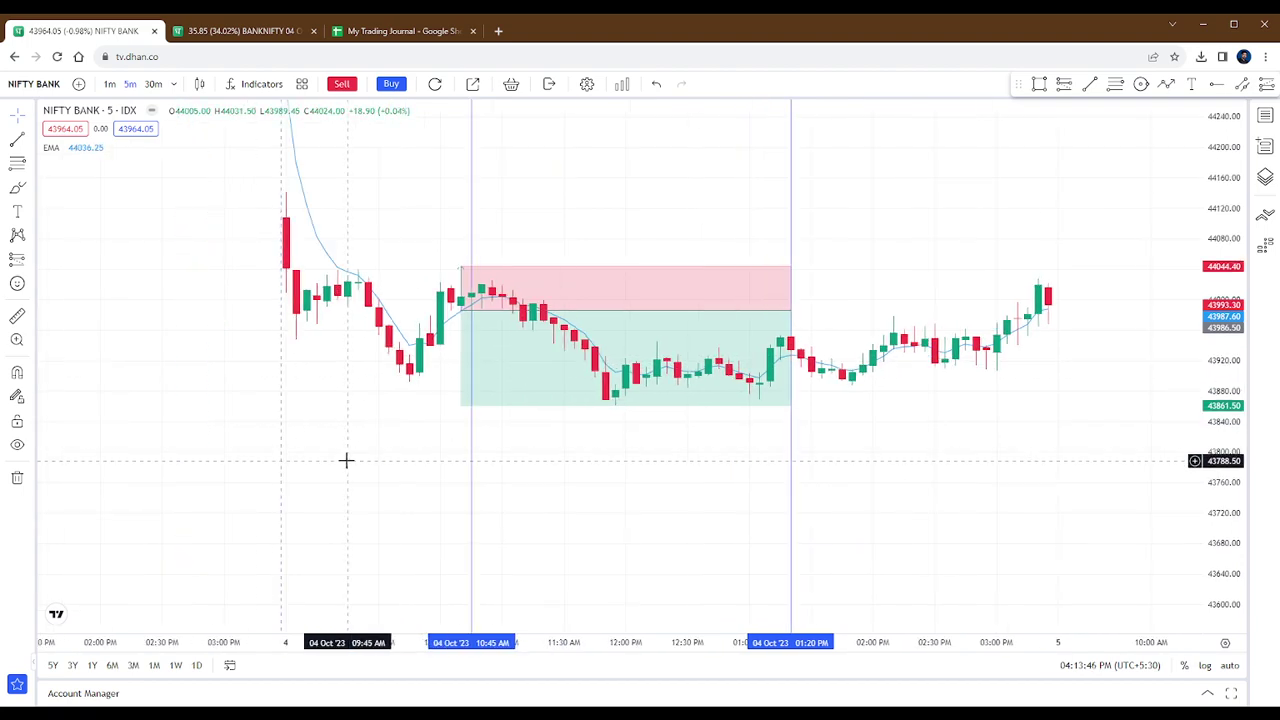
{"action": "scroll", "coordinate": [346, 460], "scroll_direction": "right", "scroll_amount": 2}
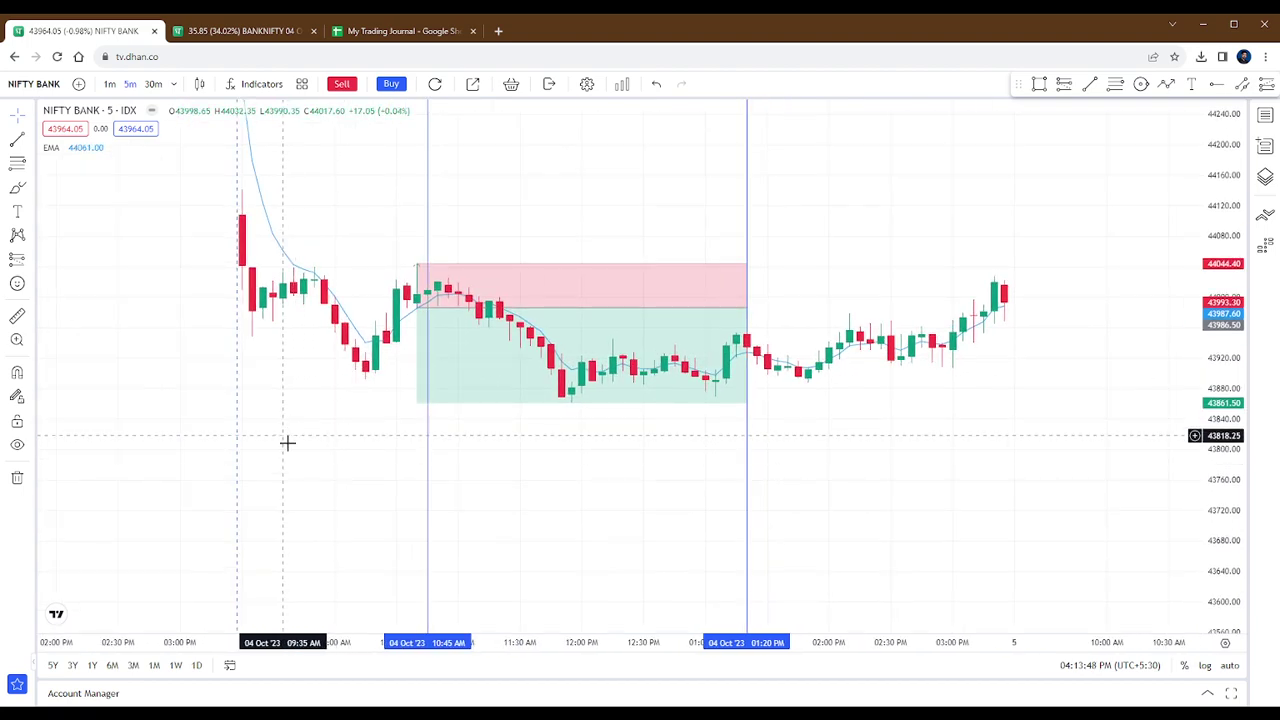
{"action": "scroll", "coordinate": [290, 450], "scroll_direction": "left", "scroll_amount": 2}
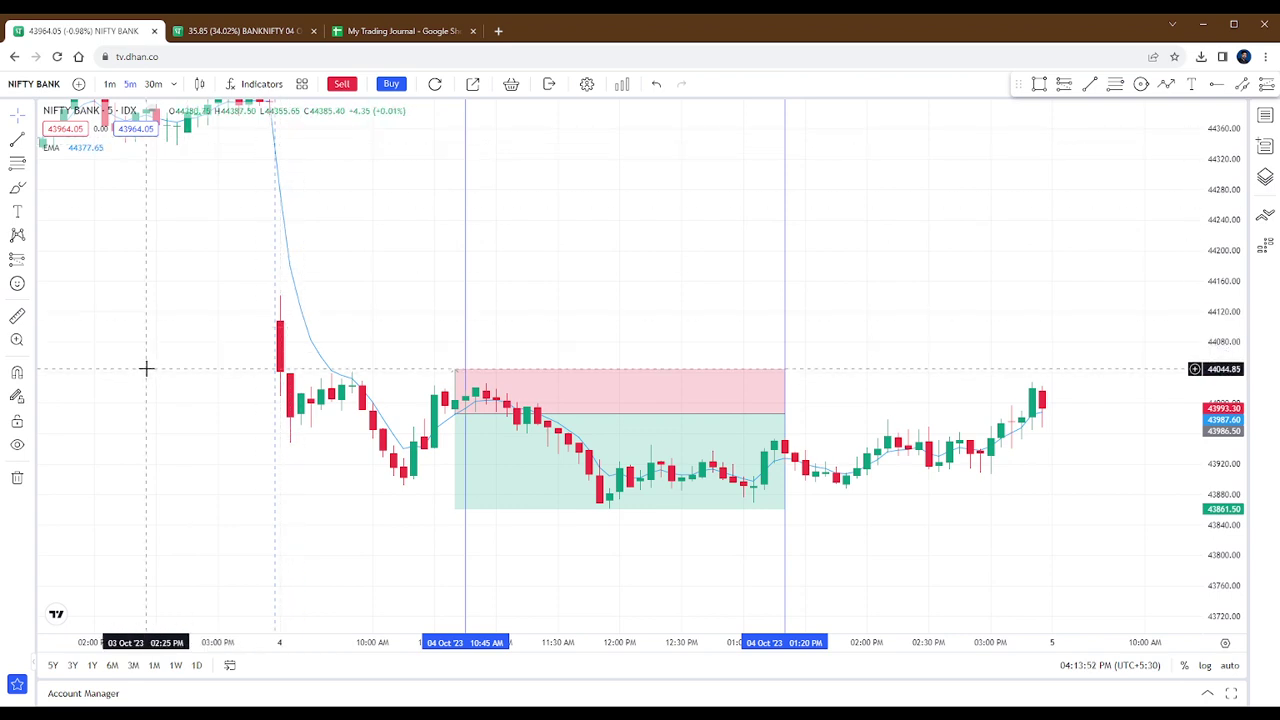
{"action": "scroll", "coordinate": [146, 368], "scroll_direction": "down", "scroll_amount": 1}
{"action": "left_click_drag", "start_coordinate": [243, 371], "coordinate": [144, 349]}
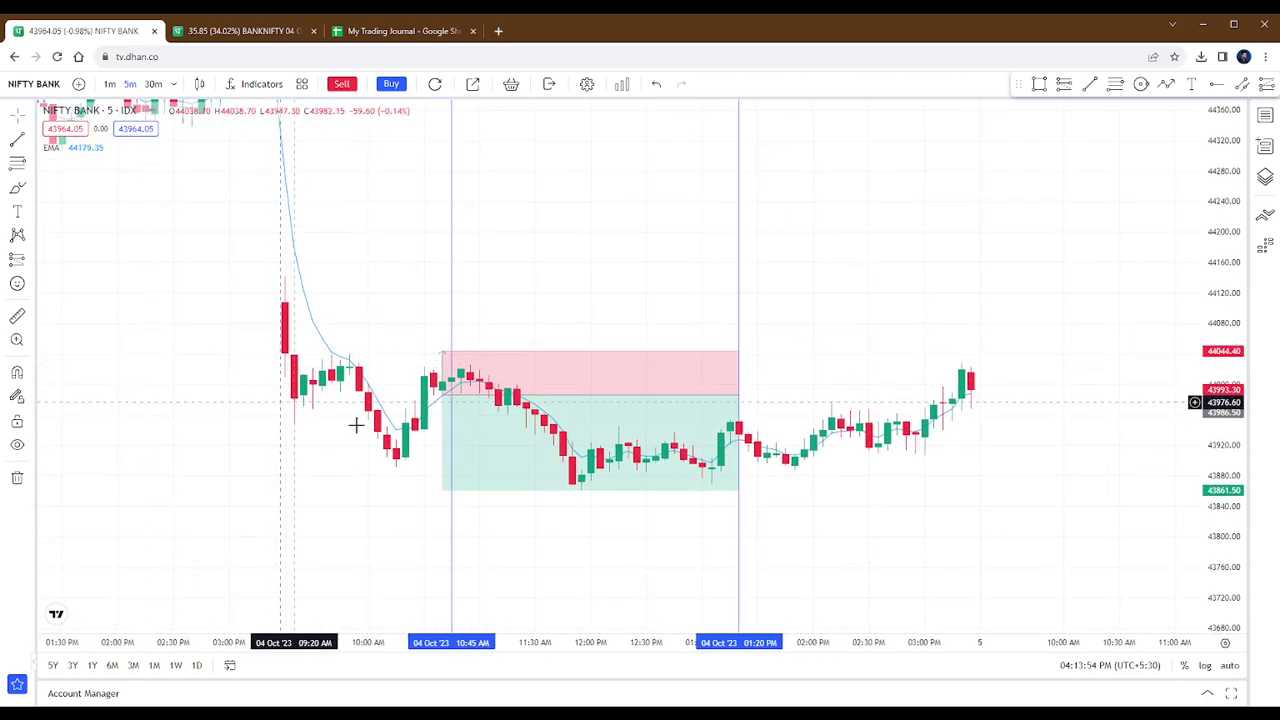
{"action": "left_click", "coordinate": [513, 446]}
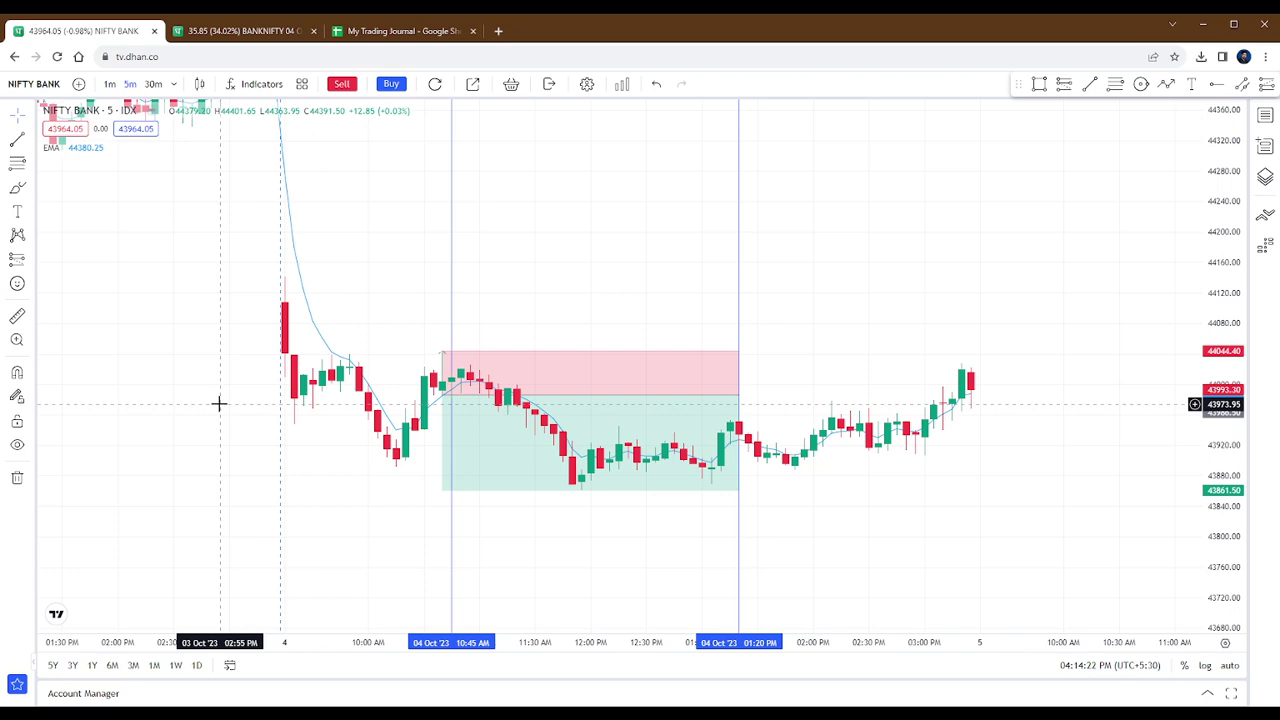
Switch to the My Trading Journal spreadsheet in Google Sheets and show its Data sheet of recorded trades
{"action": "left_click", "coordinate": [428, 31]}
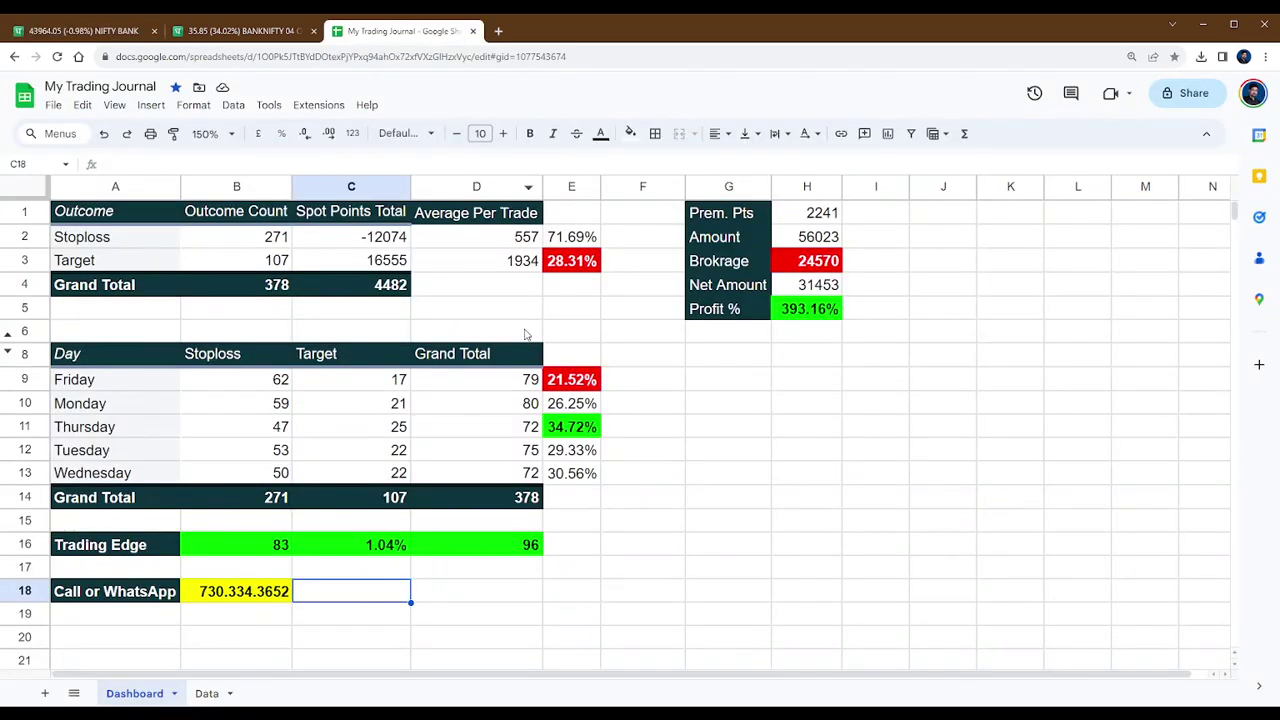
{"action": "left_click", "coordinate": [576, 314]}
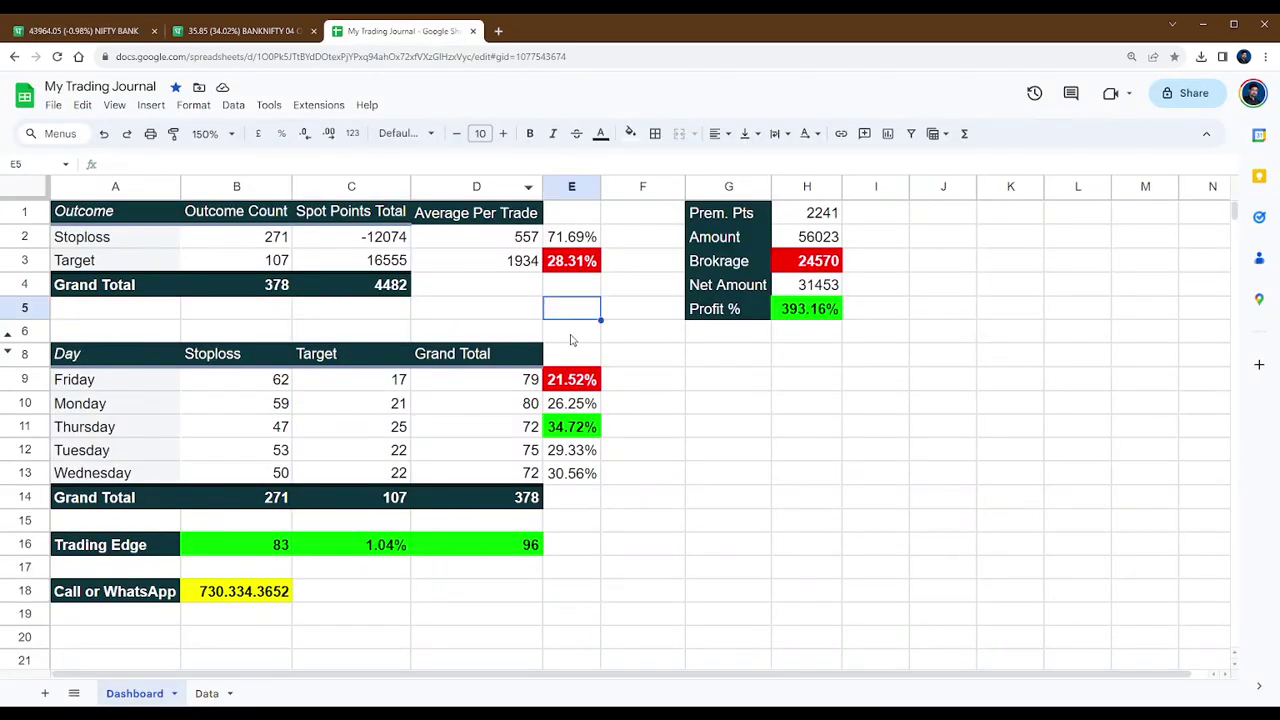
{"action": "left_click", "coordinate": [206, 693]}
{"action": "left_click", "coordinate": [335, 404]}
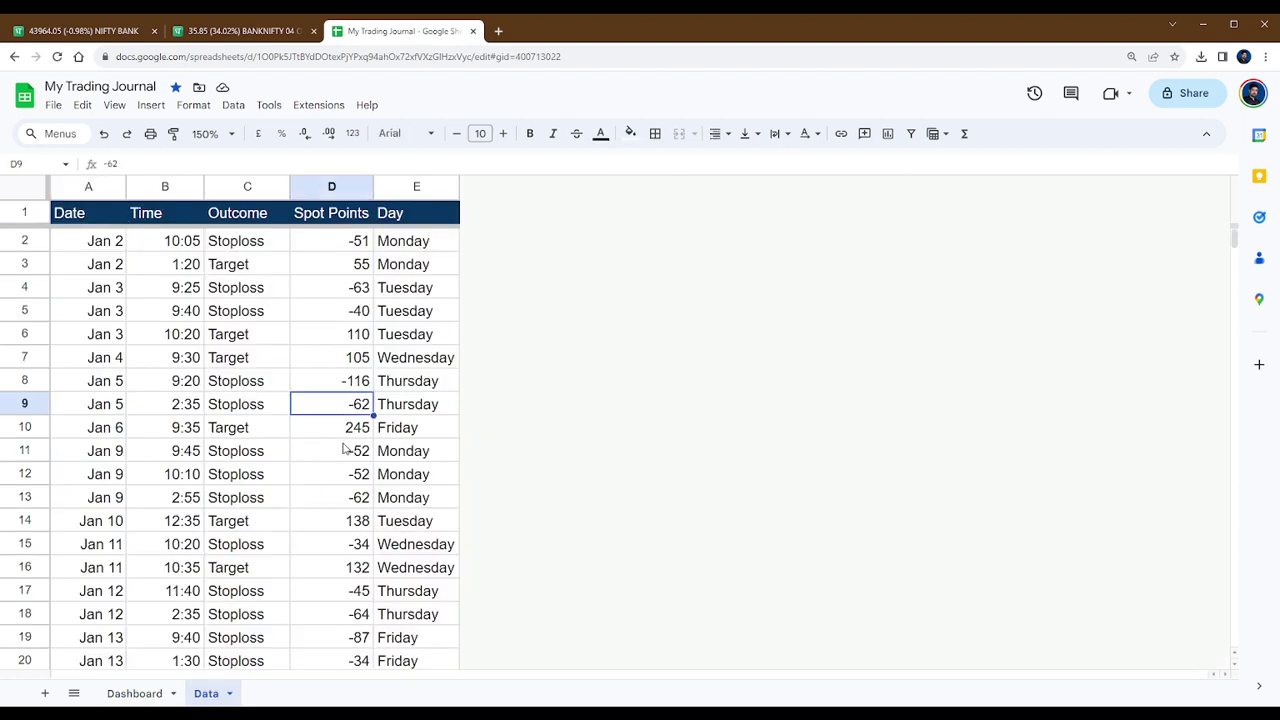
Glance at the 44000 PUT chart, return to the journal's Data sheet, and check the outcome, spot points and date of the last entry, Oct 4
{"action": "left_click", "coordinate": [268, 31]}
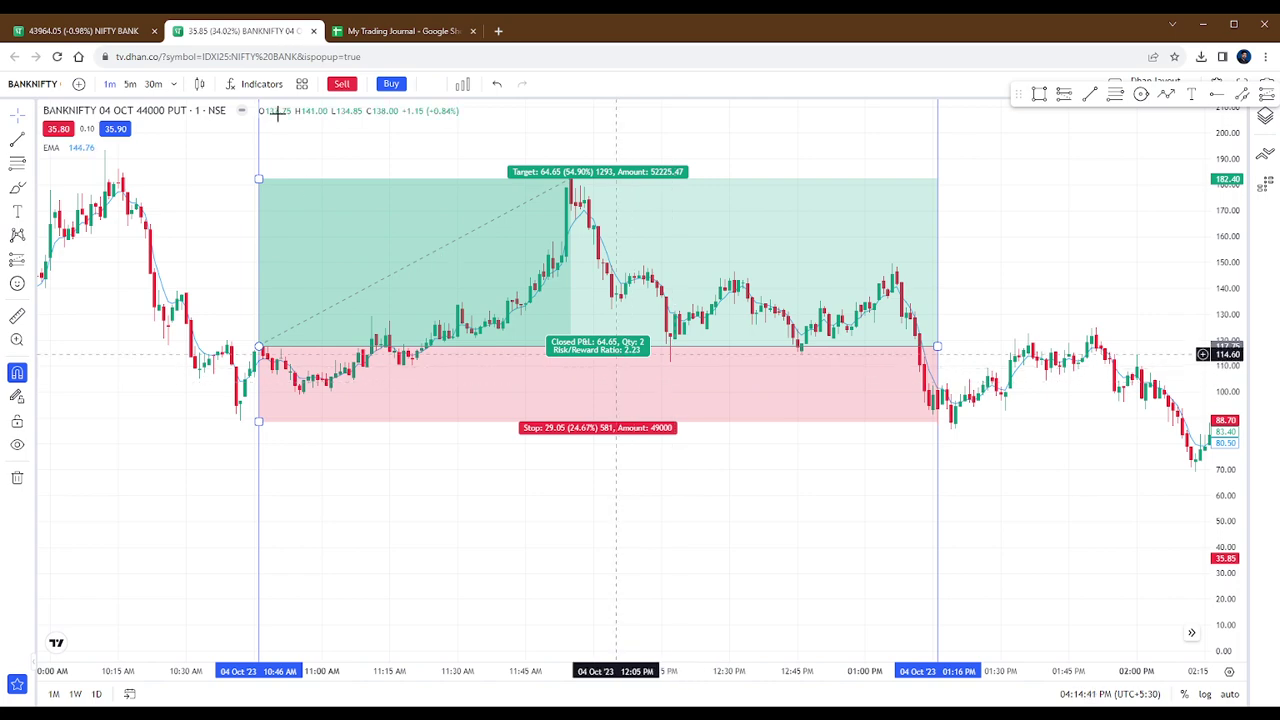
{"action": "left_click", "coordinate": [395, 31]}
{"action": "left_click", "coordinate": [240, 457]}
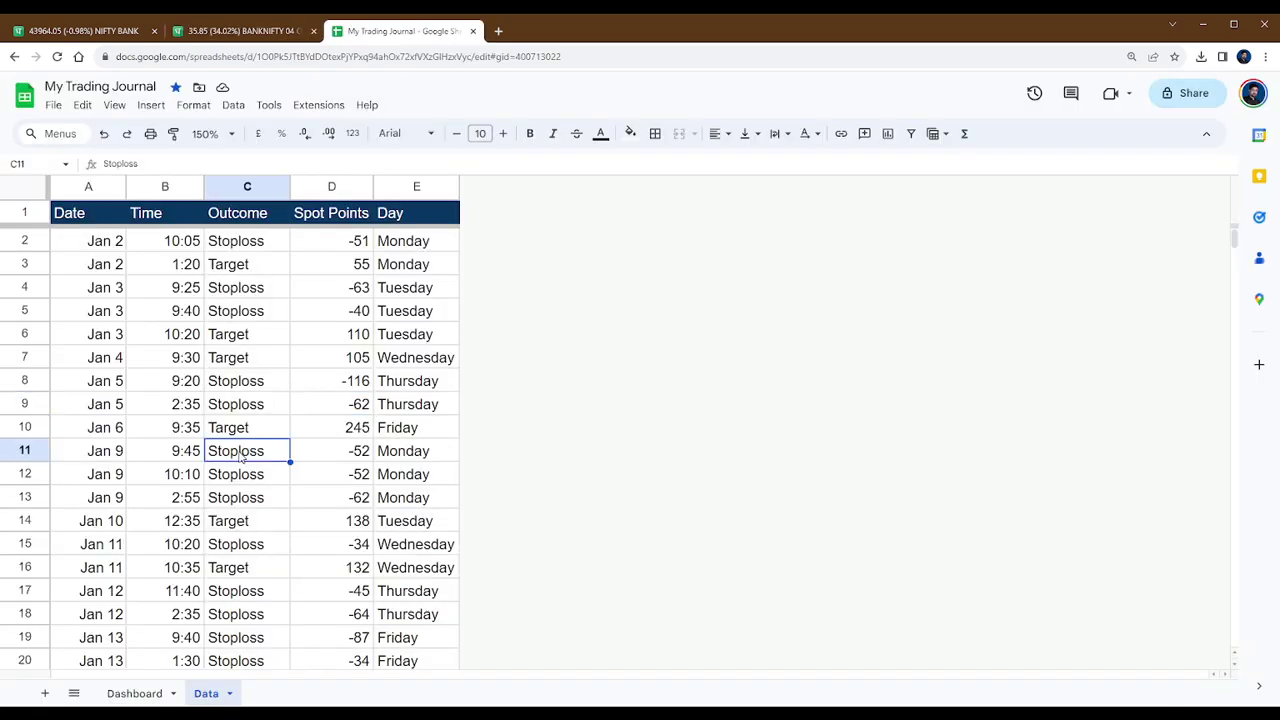
{"action": "key", "text": "ctrl+Down"}
{"action": "scroll", "coordinate": [255, 465], "scroll_direction": "down", "scroll_amount": 3}
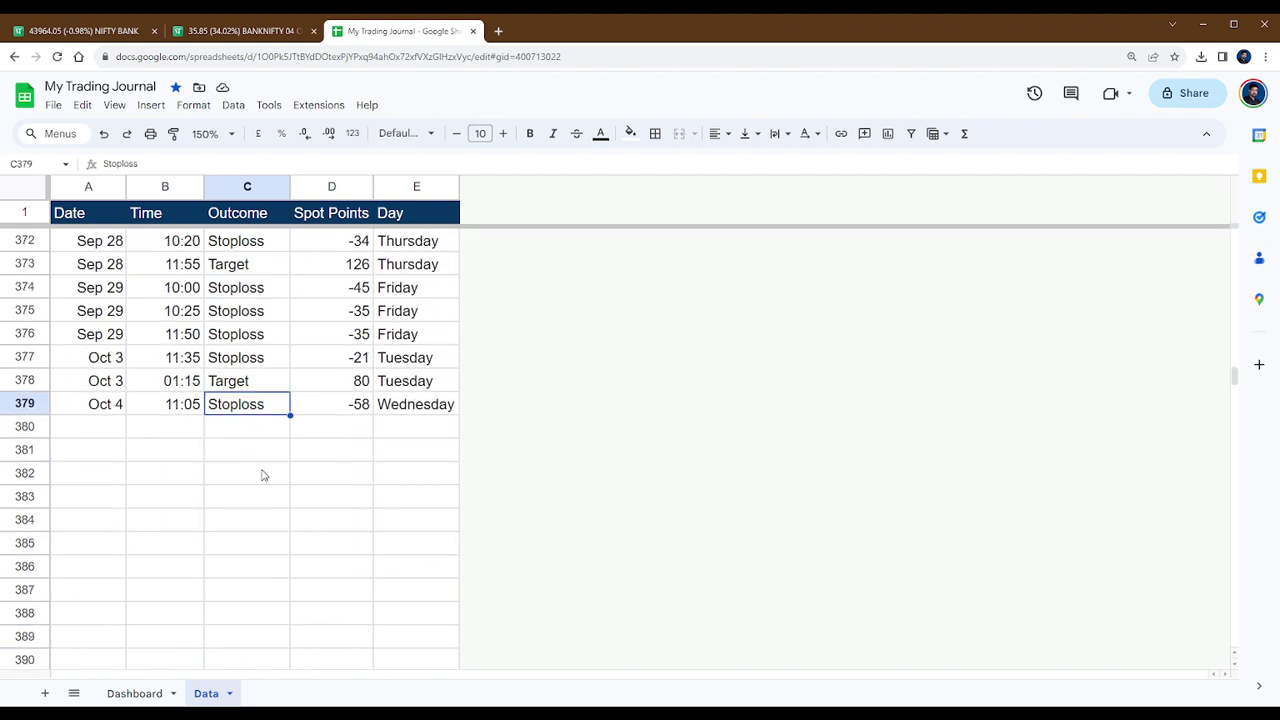
{"action": "left_click", "coordinate": [359, 481]}
{"action": "left_click", "coordinate": [345, 405]}
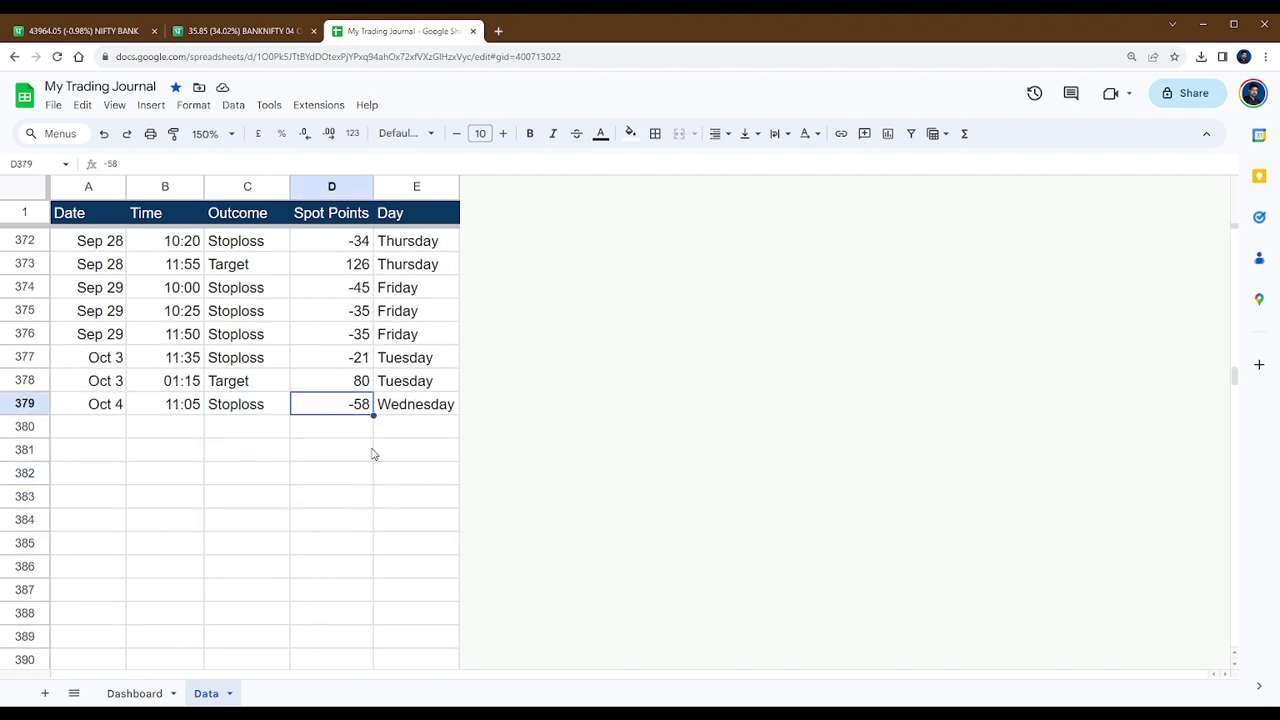
{"action": "left_click", "coordinate": [103, 410]}
Return to the journal's Dashboard sheet and inspect the Trading Edge percentage in C16
{"action": "left_click", "coordinate": [128, 693]}
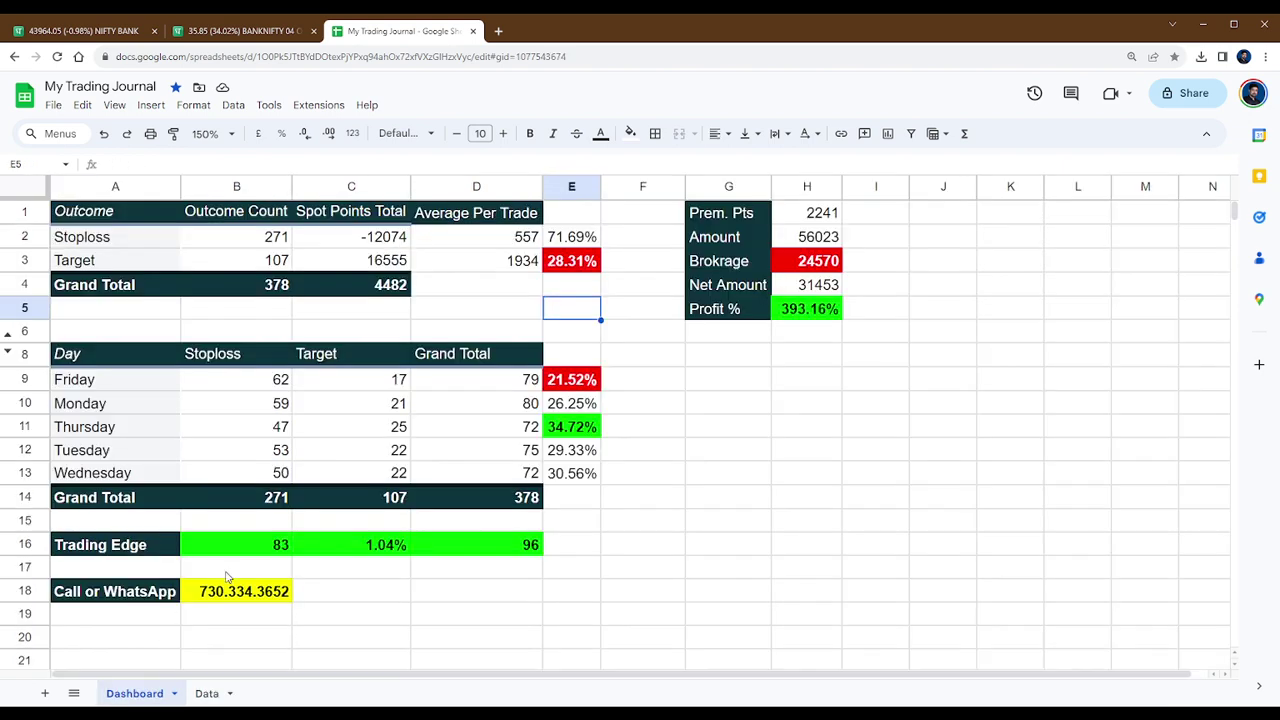
{"action": "left_click", "coordinate": [378, 598]}
{"action": "left_click", "coordinate": [387, 550]}
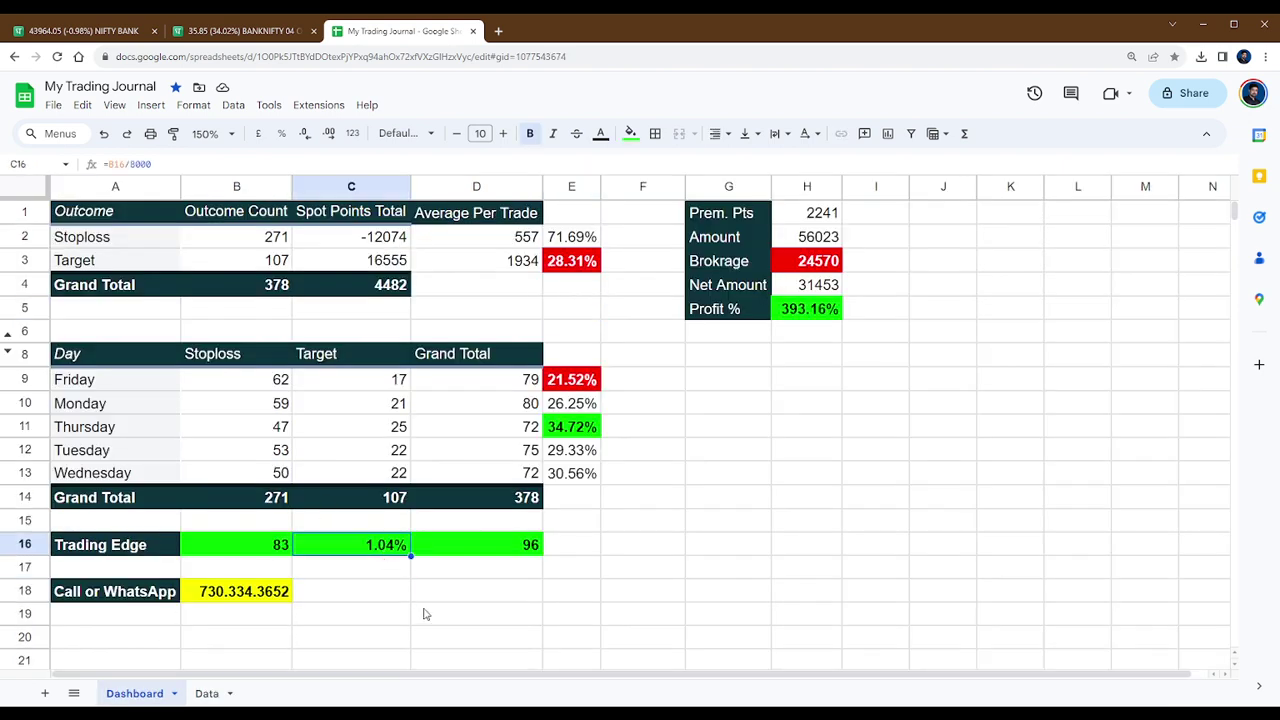
{"action": "left_click", "coordinate": [424, 614]}
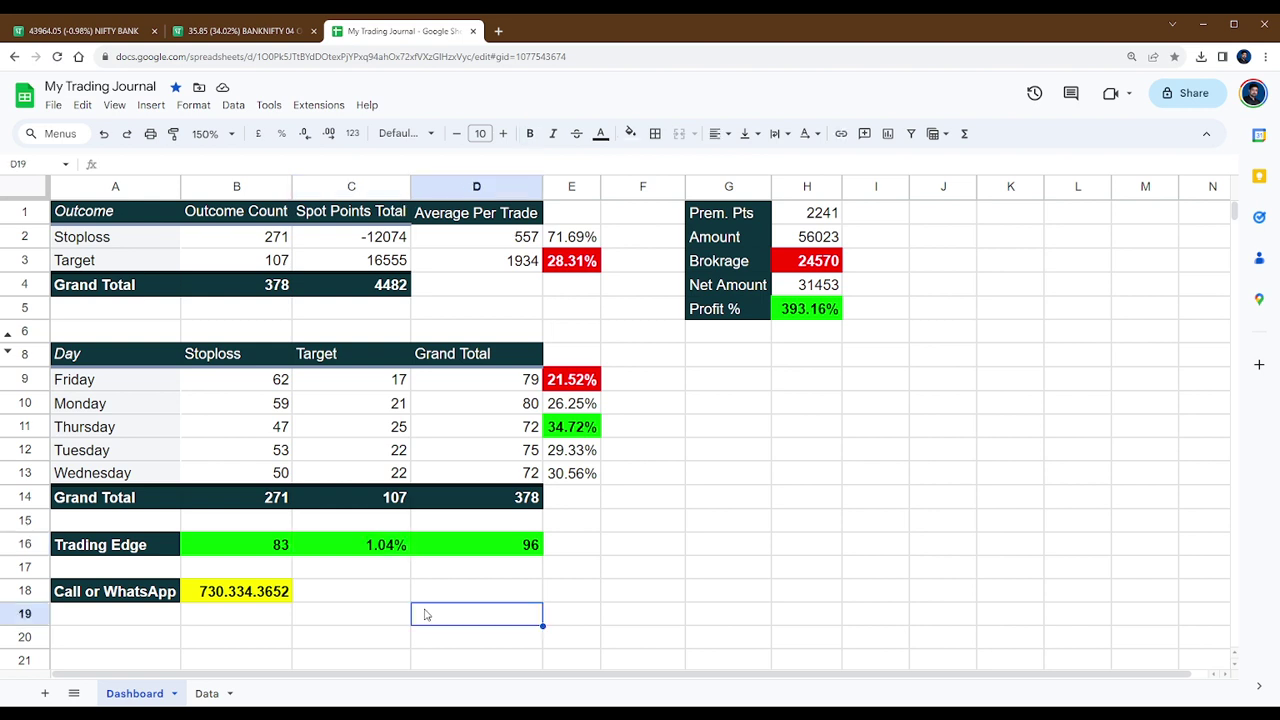
Inspect the Target percentage in E3, the Profit % in H5 and the contact phone number cell on the dashboard
{"action": "left_click", "coordinate": [573, 270]}
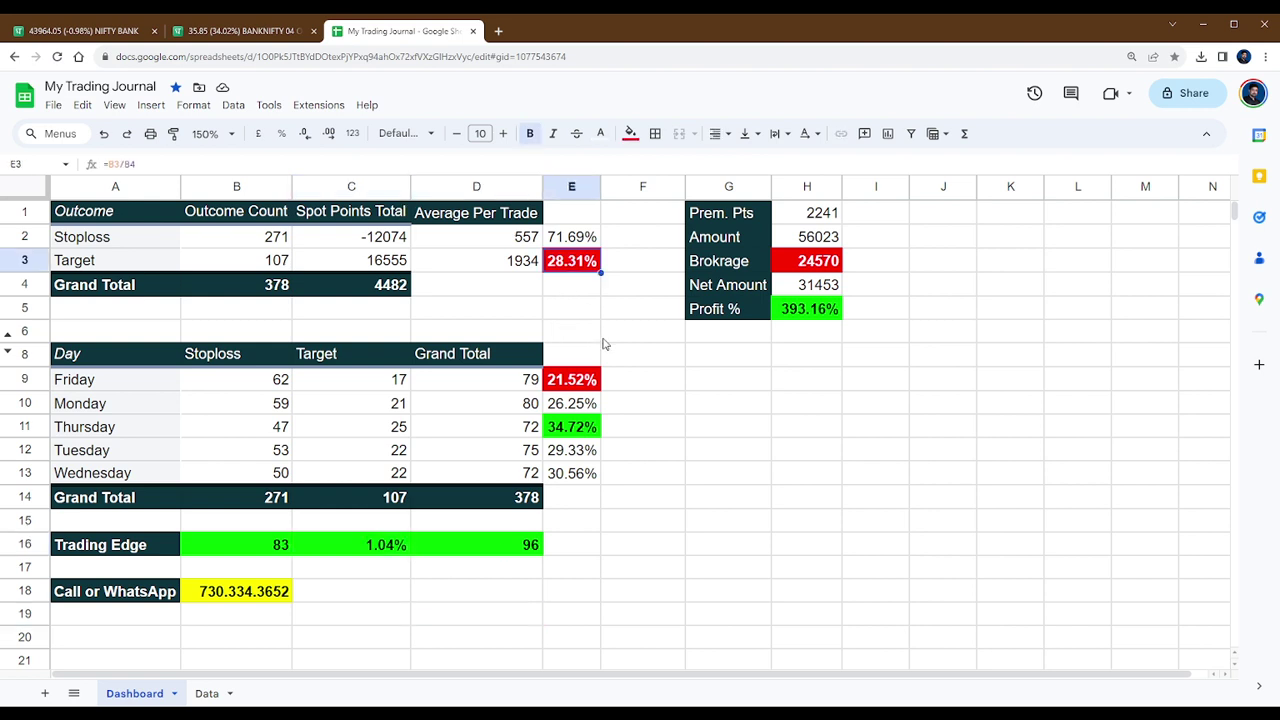
{"action": "left_click", "coordinate": [597, 307]}
{"action": "left_click", "coordinate": [587, 266]}
{"action": "left_click", "coordinate": [683, 377]}
{"action": "left_click", "coordinate": [812, 310]}
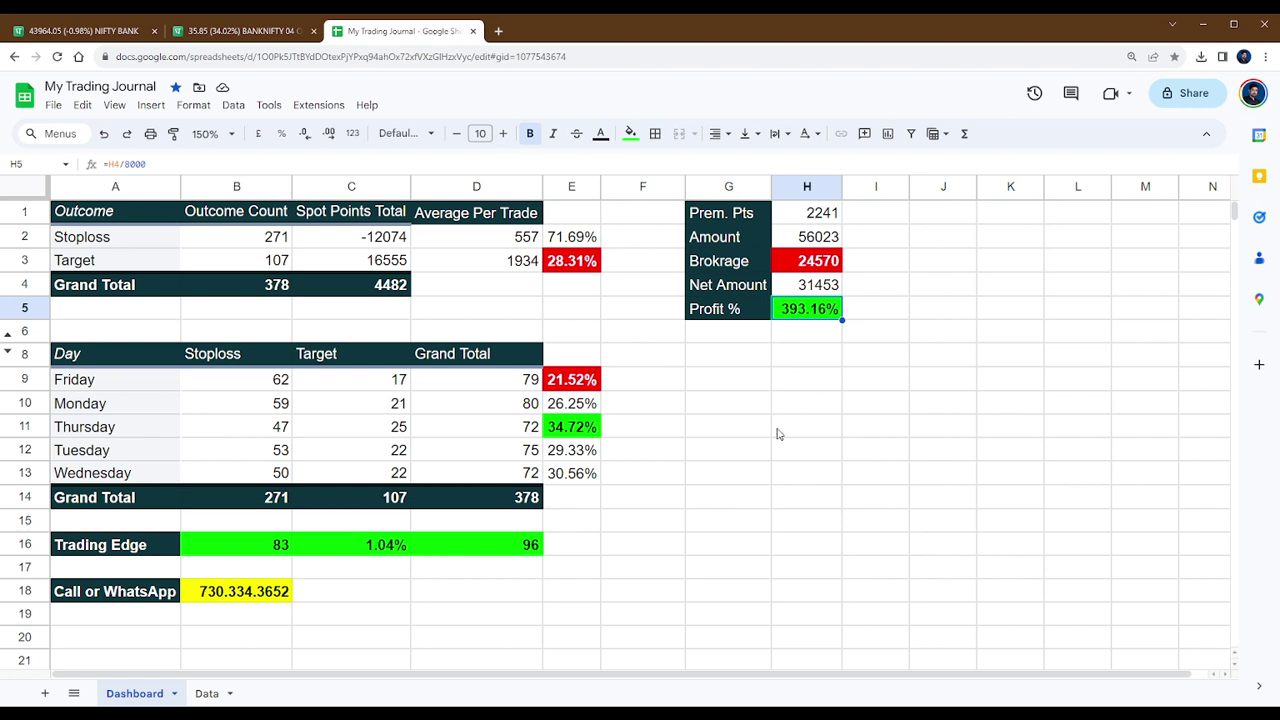
{"action": "left_click", "coordinate": [246, 598]}
{"action": "left_click", "coordinate": [388, 594]}
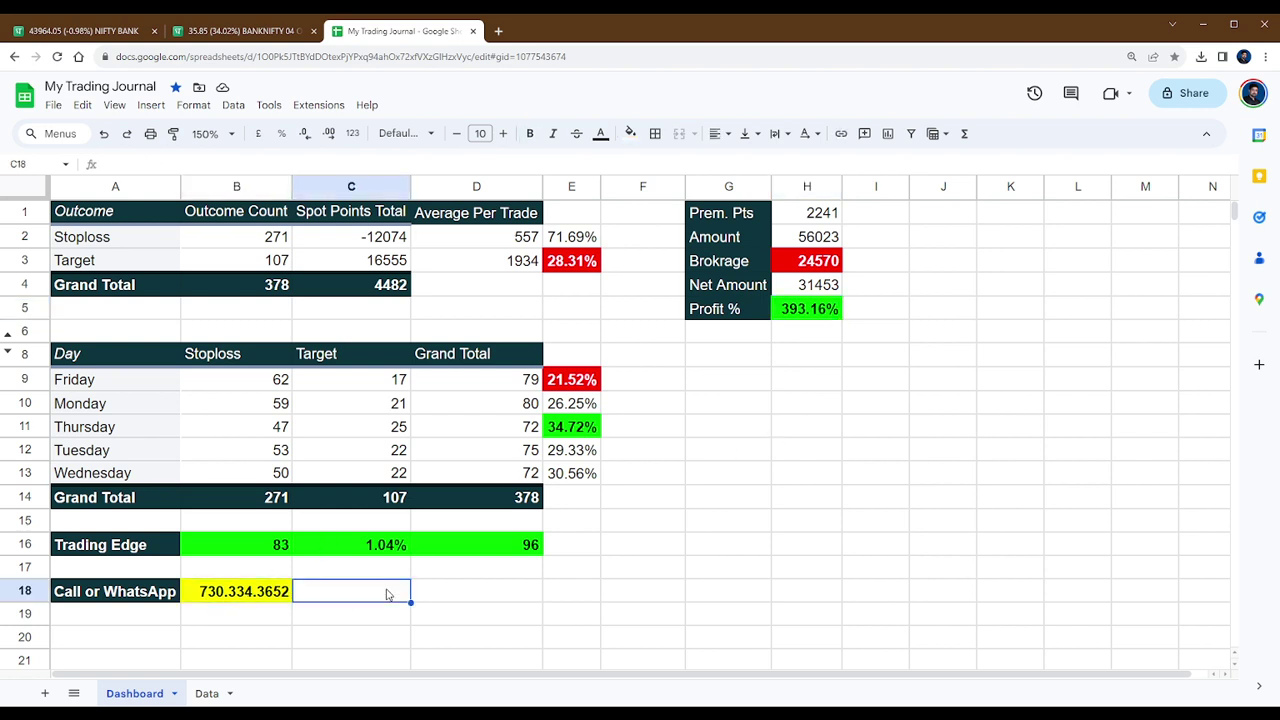